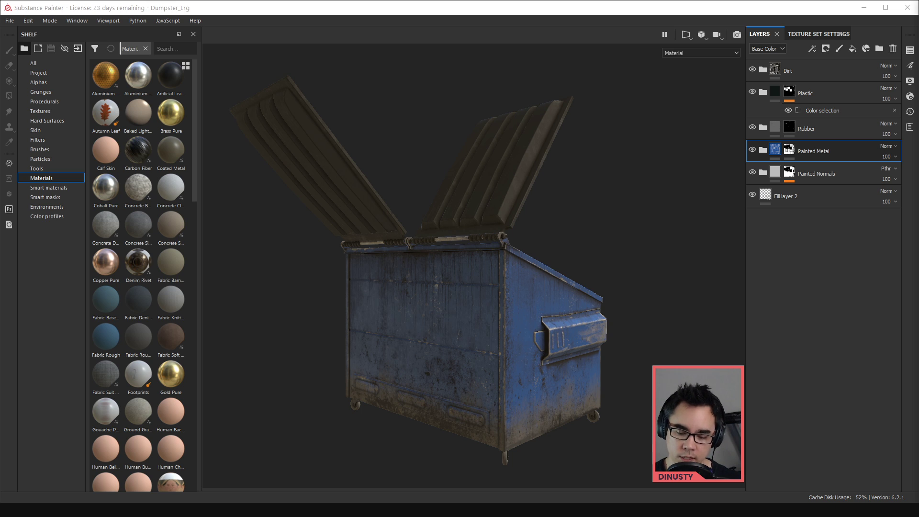
pyautogui.click(725, 197)
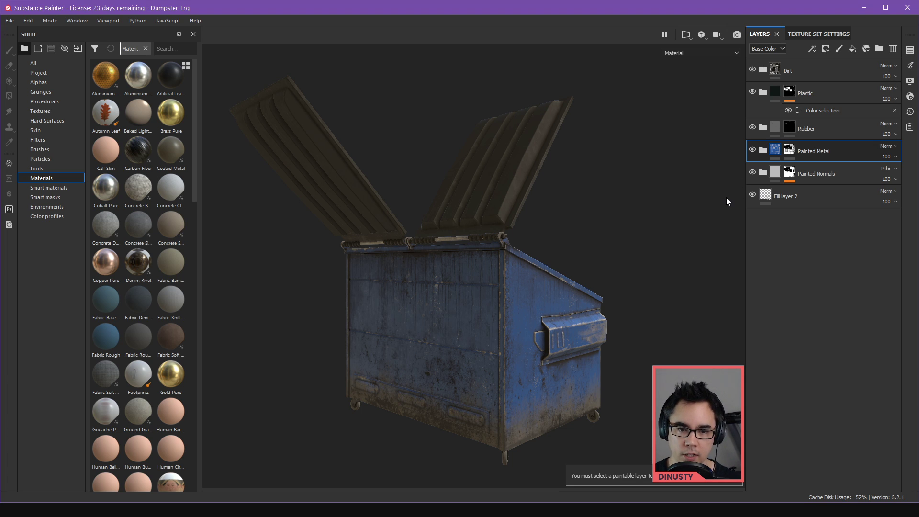
pyautogui.keyDown('alt'); pyautogui.moveTo(662, 157); pyautogui.dragTo(668, 204); pyautogui.keyUp('alt')
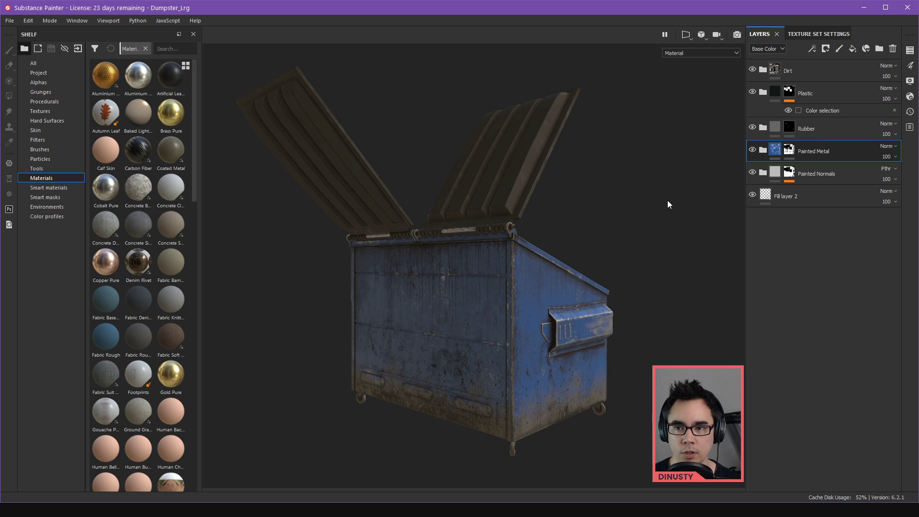
pyautogui.click(677, 210)
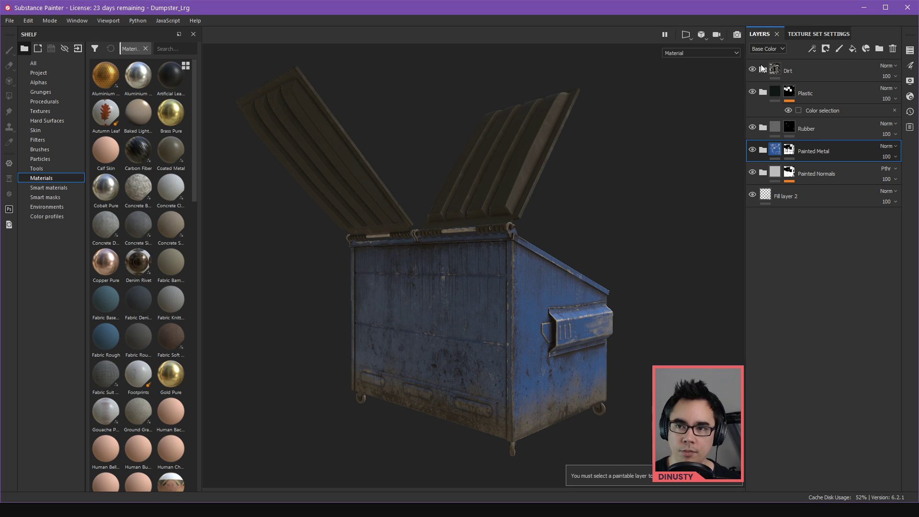
pyautogui.moveTo(599, 242)
pyautogui.keyDown('alt'); pyautogui.mouseDown()
pyautogui.moveTo(635, 254)
pyautogui.moveTo(677, 293)
pyautogui.moveTo(673, 258)
pyautogui.mouseUp(); pyautogui.keyUp('alt')
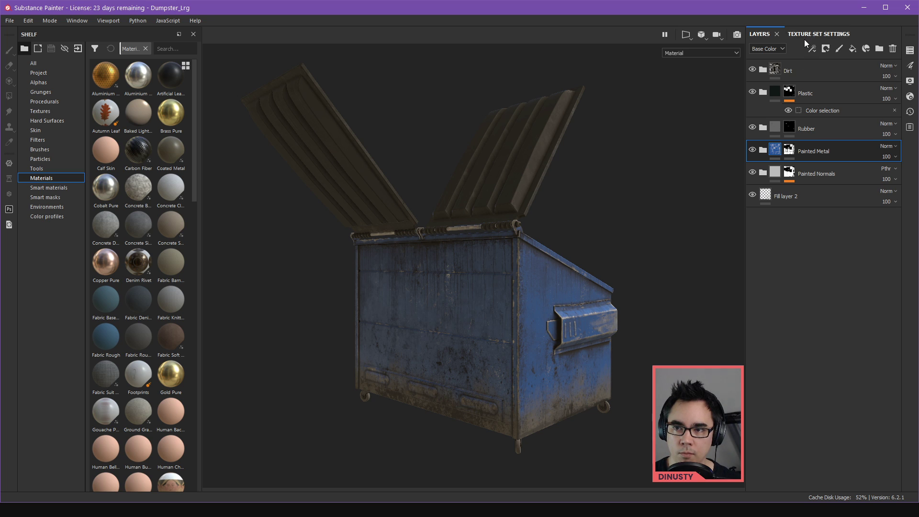
# - Add two custom channels, User0 and User1, to the dumpster's texture set
pyautogui.click(819, 34)
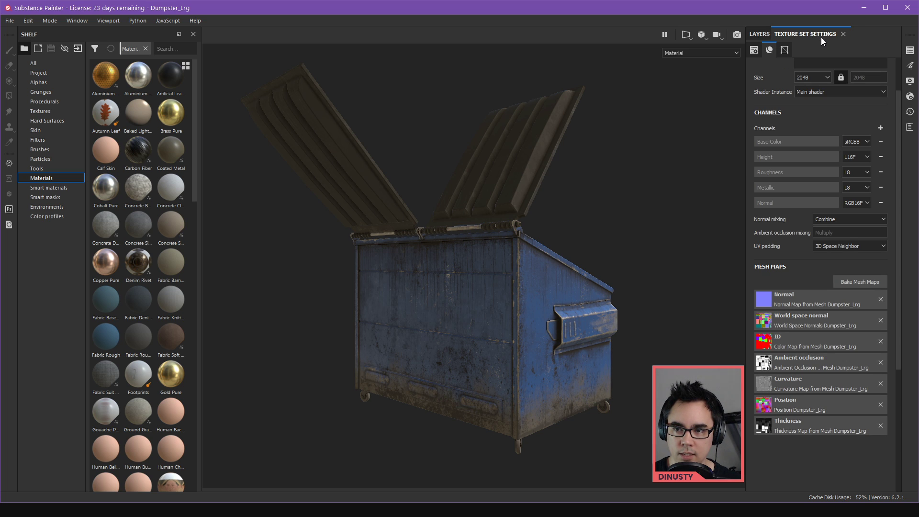
pyautogui.scroll(-1, 799, 158)
pyautogui.scroll(1, 797, 153)
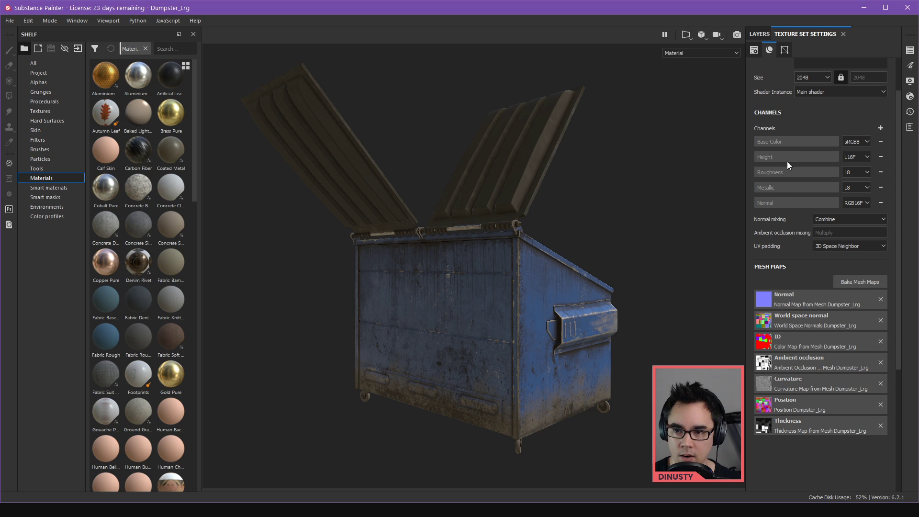
pyautogui.click(881, 128)
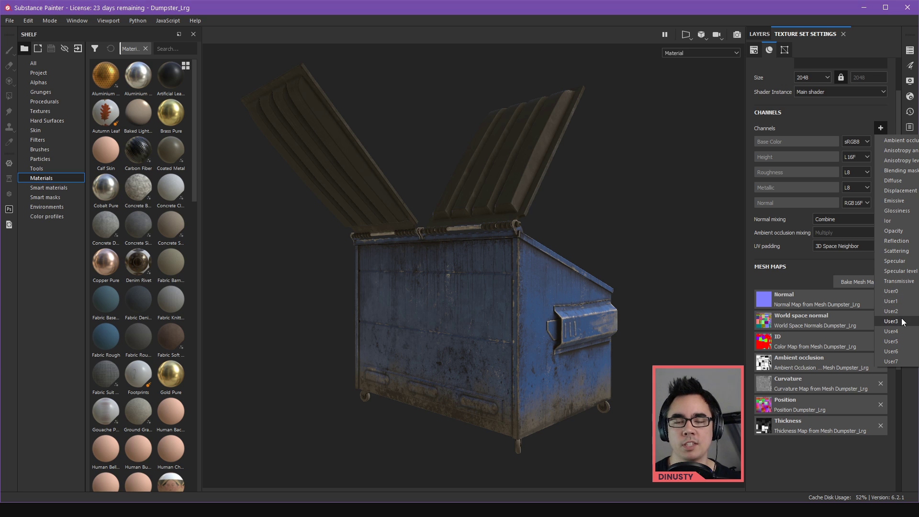
pyautogui.click(891, 291)
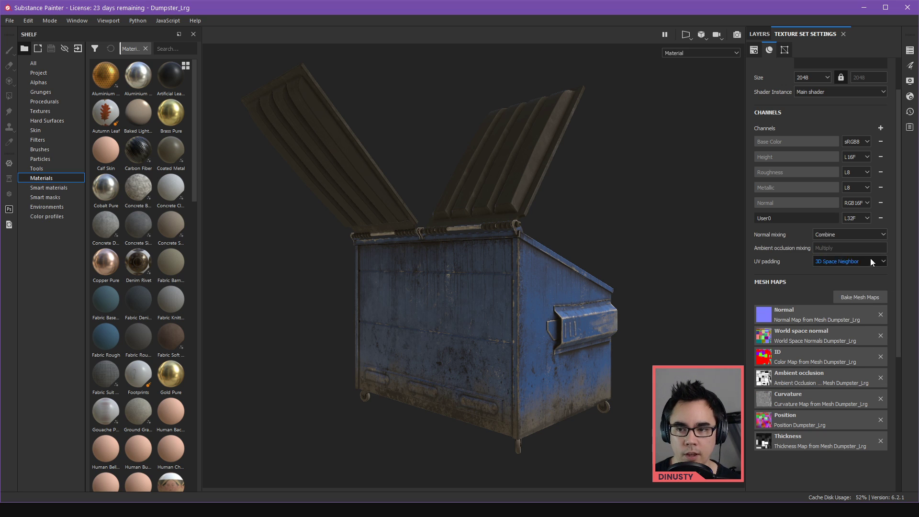
pyautogui.click(879, 128)
pyautogui.click(906, 292)
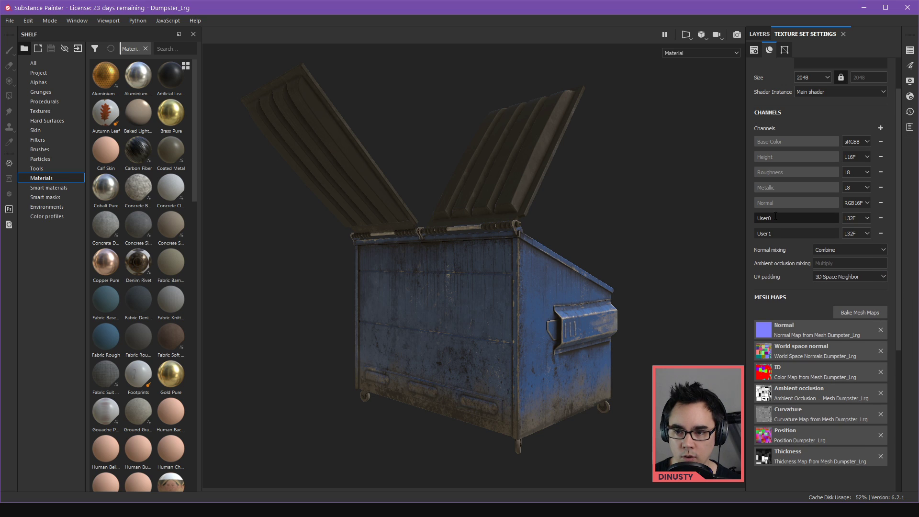
# - Rename the User0 channel as Dirt and the User1 channel as PaintDmg
pyautogui.click(789, 219)
pyautogui.click(755, 34)
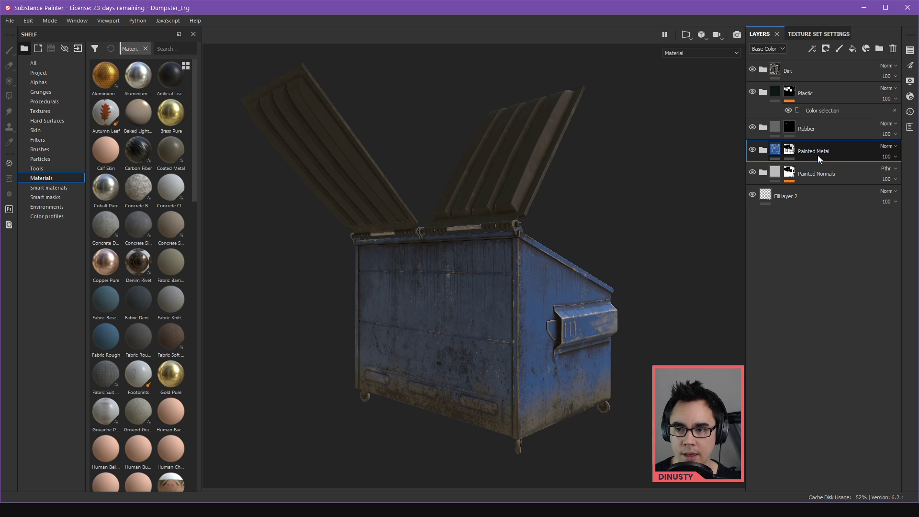
pyautogui.click(803, 33)
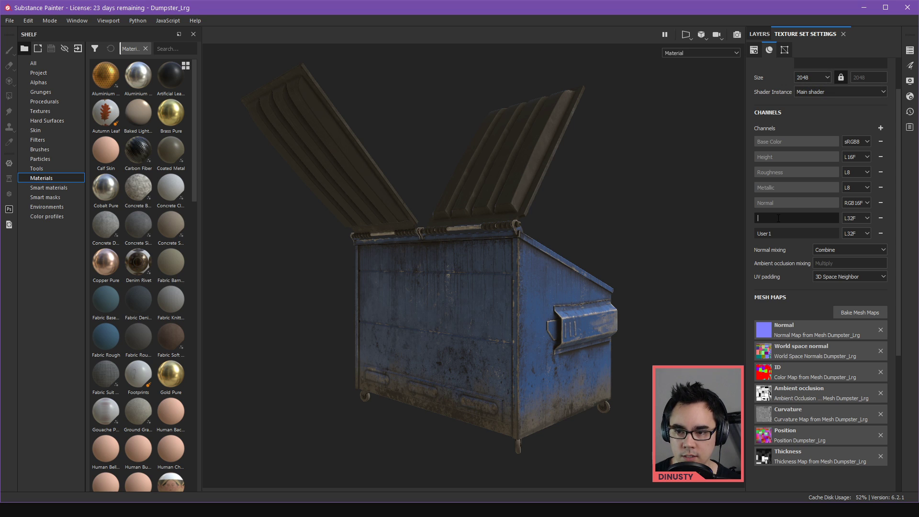
pyautogui.write('Dirt')
pyautogui.click(787, 233)
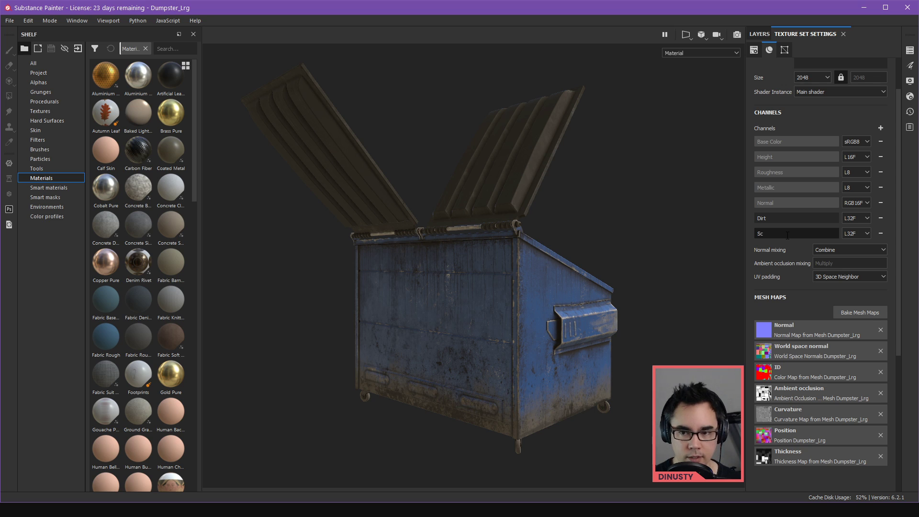
pyautogui.write('PaintDa')
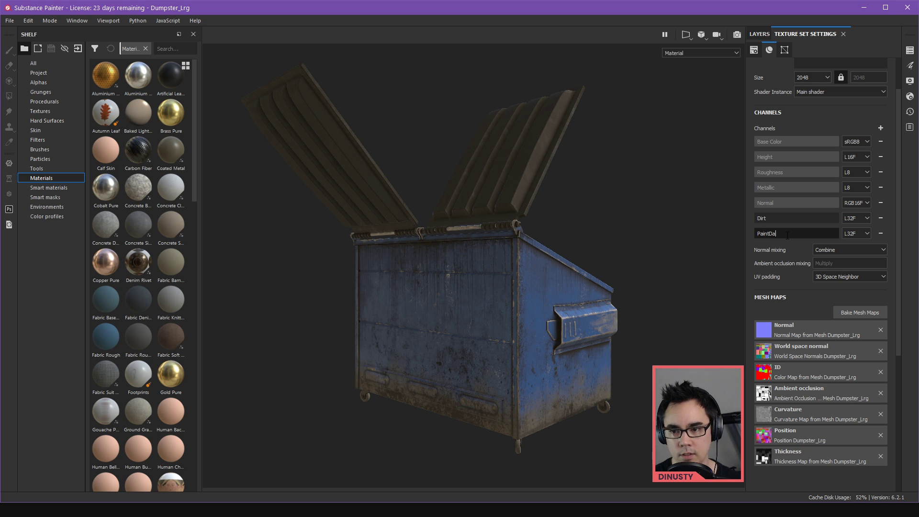
pyautogui.press('BackSpace')
pyautogui.write('mg')
pyautogui.click(685, 220)
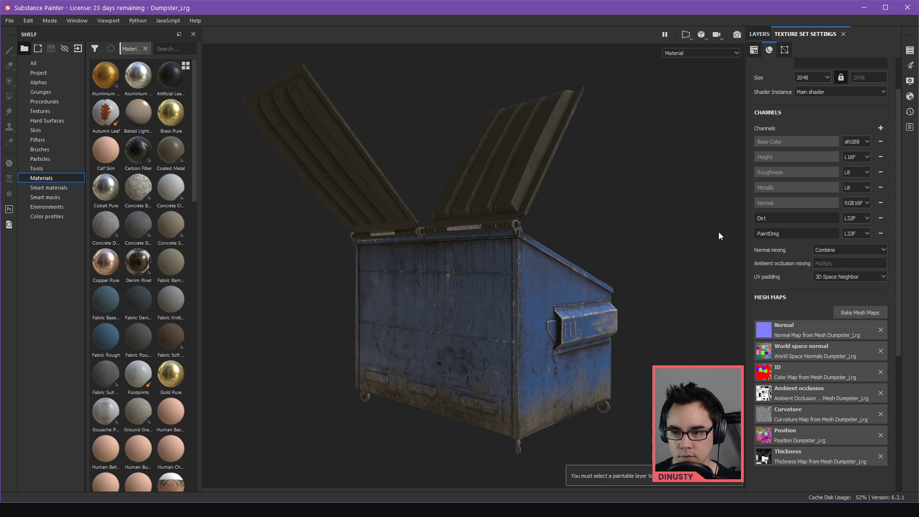
# - Cycle the viewport through the single channels, including PaintDmg and Roughness, and return to the full Material view
pyautogui.click(756, 34)
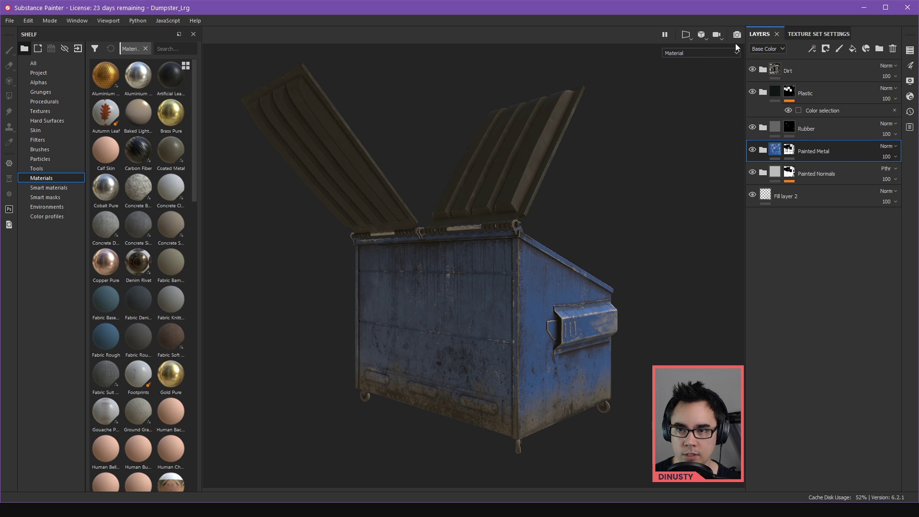
pyautogui.click(832, 34)
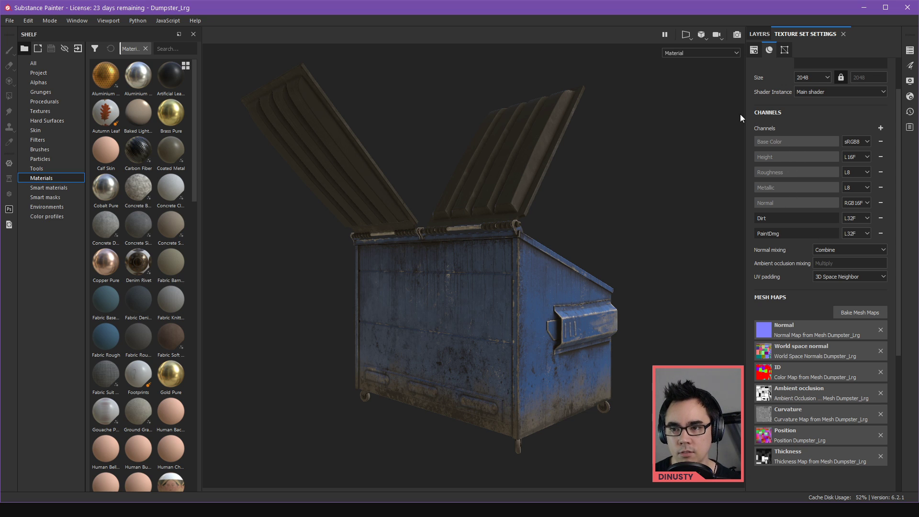
pyautogui.click(708, 53)
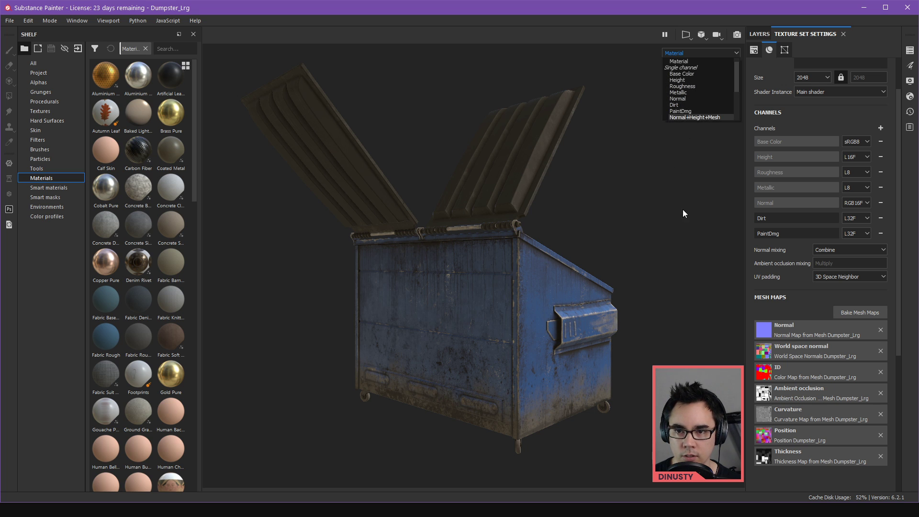
pyautogui.click(681, 86)
pyautogui.press('c')
pyautogui.press('c')
pyautogui.press('c')
pyautogui.press('c')
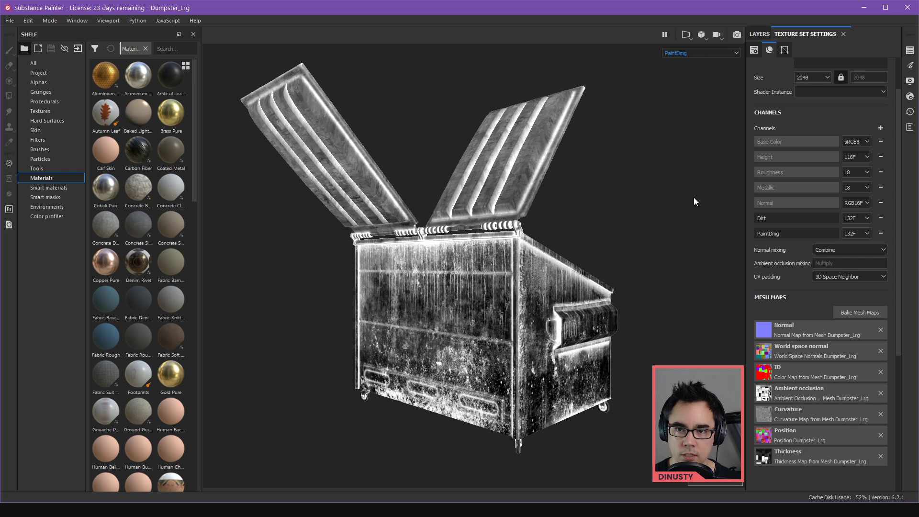
pyautogui.press('c')
pyautogui.press('c')
pyautogui.press('c')
pyautogui.press('c')
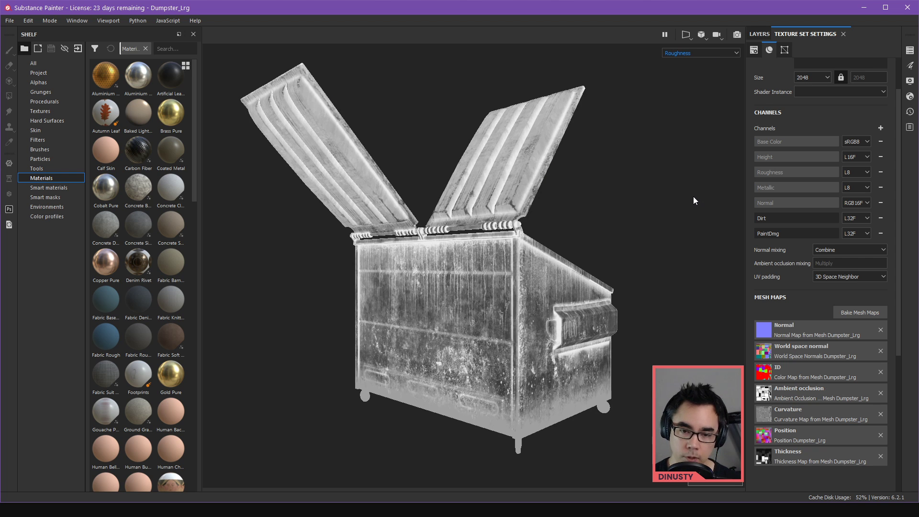
pyautogui.press('m')
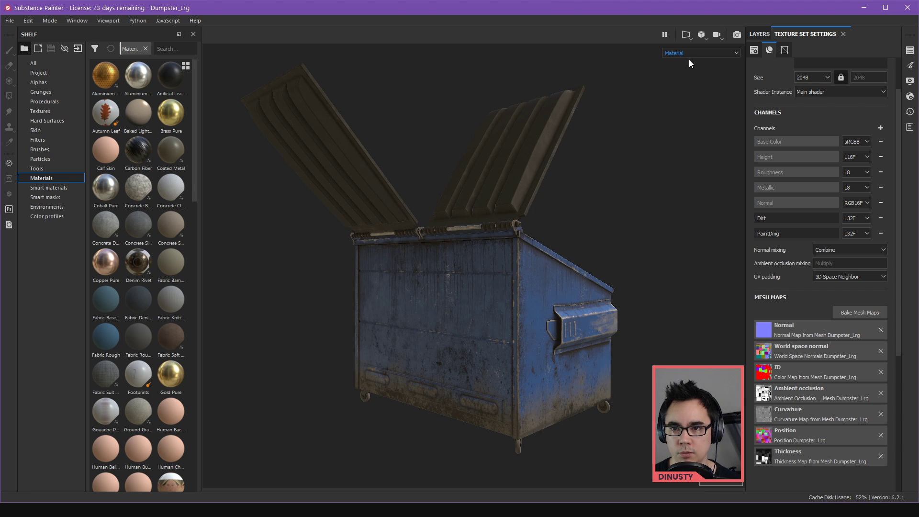
# - Display only the Dirt channel in the viewport and examine the inside of the dumpster
pyautogui.click(759, 34)
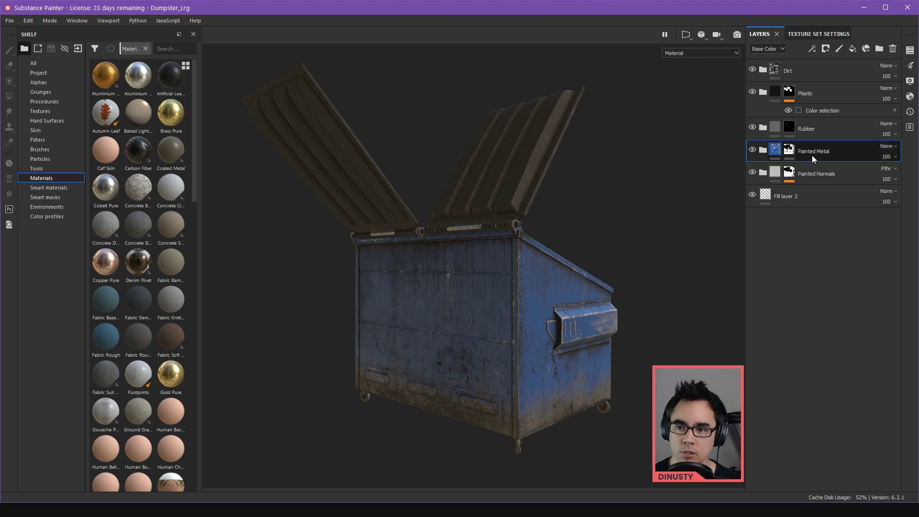
pyautogui.click(708, 50)
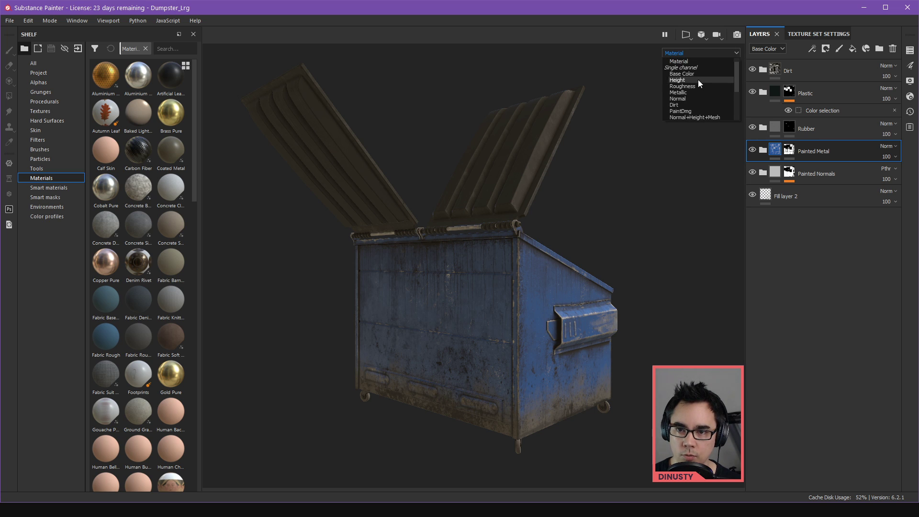
pyautogui.click(687, 105)
pyautogui.keyDown('alt'); pyautogui.moveTo(702, 182); pyautogui.dragTo(531, 257); pyautogui.keyUp('alt')
pyautogui.keyDown('alt'); pyautogui.moveTo(556, 188); pyautogui.dragTo(533, 235); pyautogui.keyUp('alt')
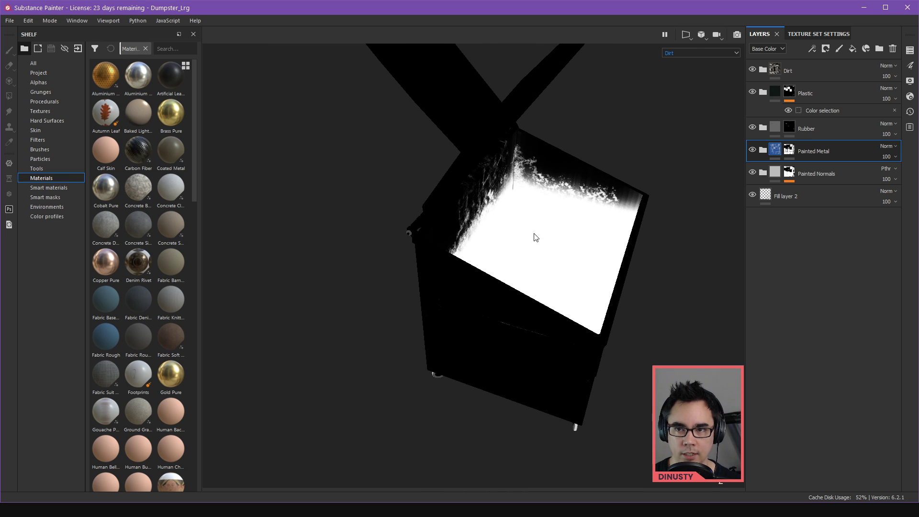
# - Expand the Dirt folder and switch the Inside layer's visibility off and on to check its contribution to the Dirt channel
pyautogui.click(763, 70)
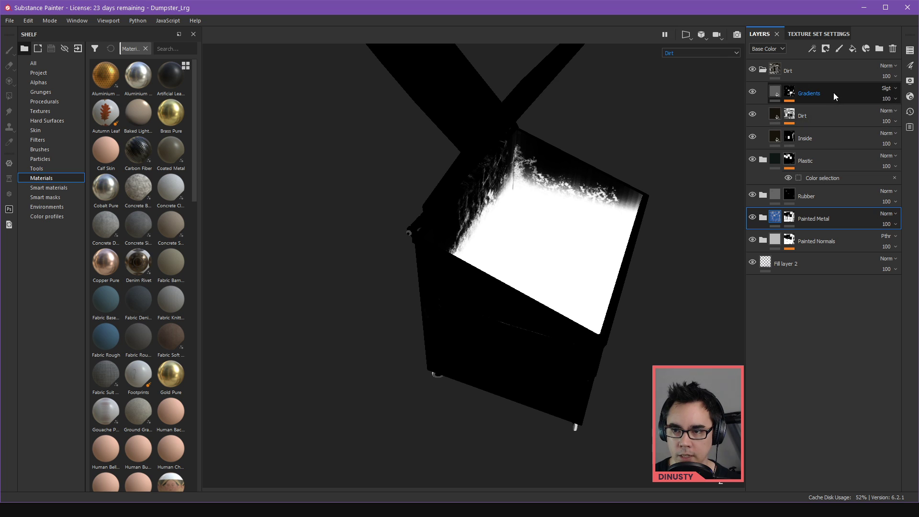
pyautogui.click(751, 139)
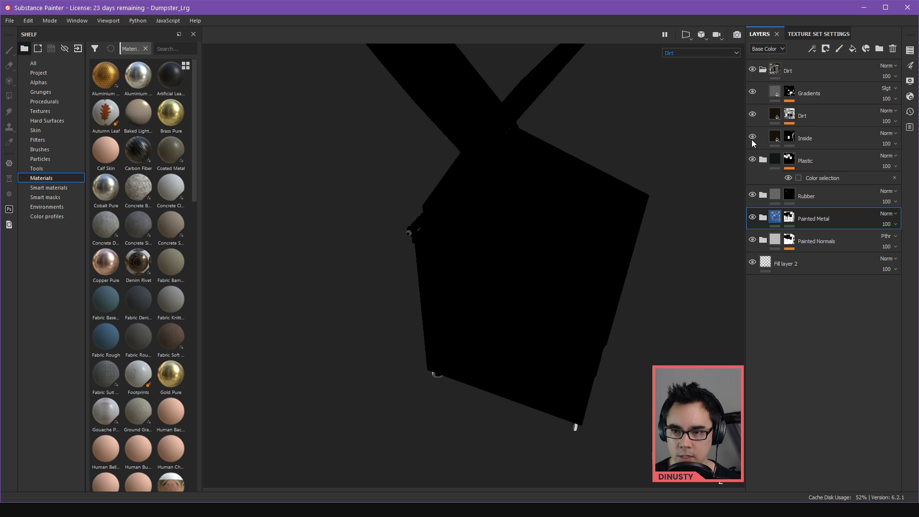
pyautogui.click(751, 139)
pyautogui.click(752, 139)
pyautogui.keyDown('alt'); pyautogui.moveTo(536, 254); pyautogui.dragTo(630, 157); pyautogui.keyUp('alt')
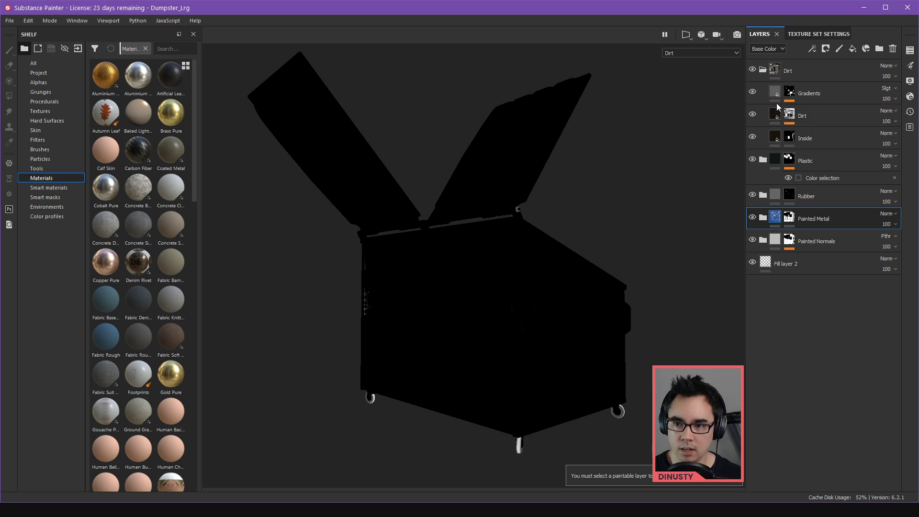
# - Expand the Painted Metal folder and check which material channels the Paint layer has enabled
pyautogui.click(763, 217)
pyautogui.click(782, 241)
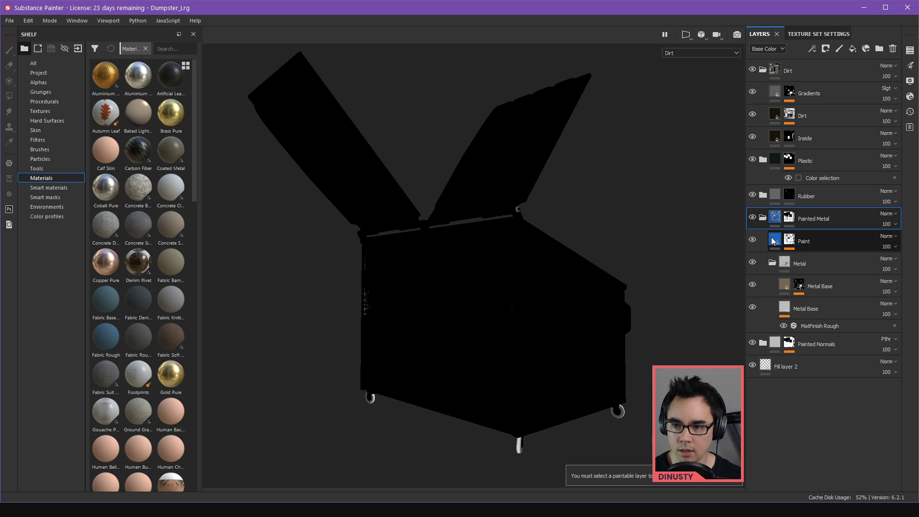
pyautogui.rightClick(568, 129)
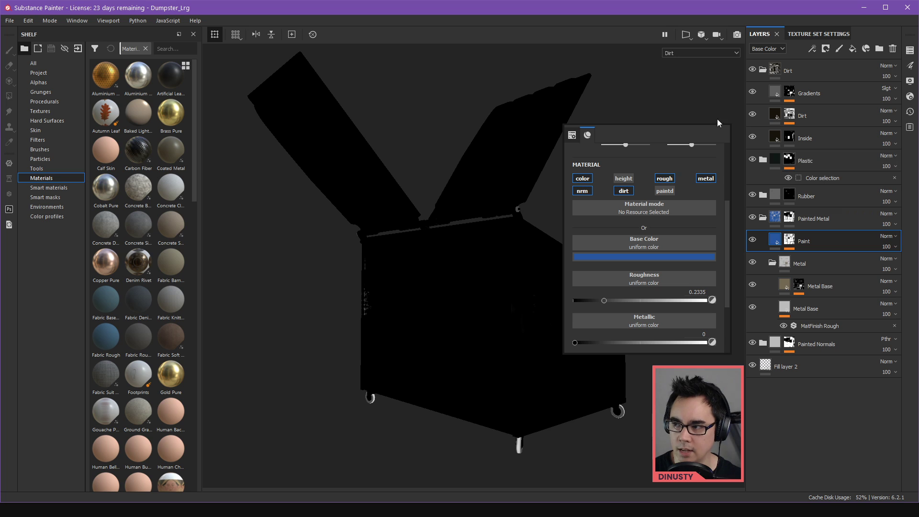
pyautogui.keyDown('alt'); pyautogui.moveTo(659, 68); pyautogui.dragTo(539, 147); pyautogui.keyUp('alt')
pyautogui.keyDown('alt'); pyautogui.moveTo(489, 191); pyautogui.dragTo(481, 177, button='middle'); pyautogui.keyUp('alt')
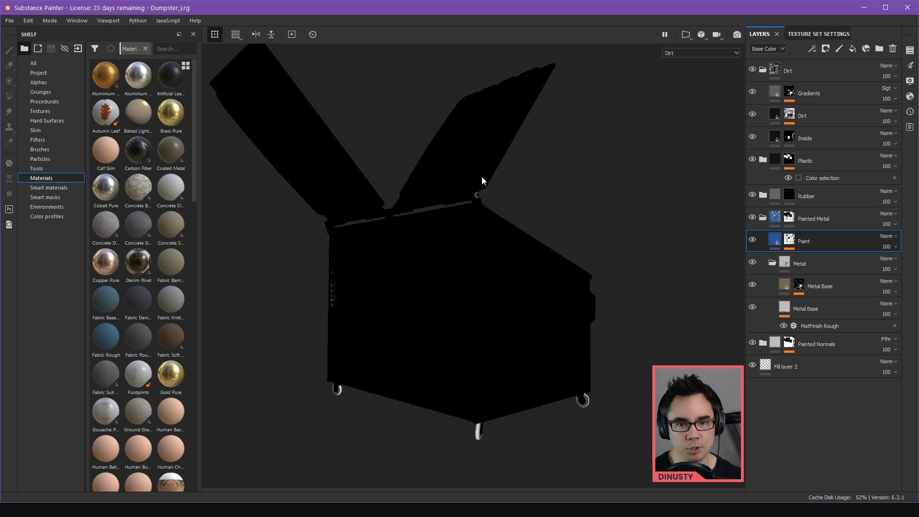
pyautogui.keyDown('alt'); pyautogui.moveTo(552, 194); pyautogui.dragTo(566, 162, button='middle'); pyautogui.keyUp('alt')
pyautogui.rightClick(565, 160)
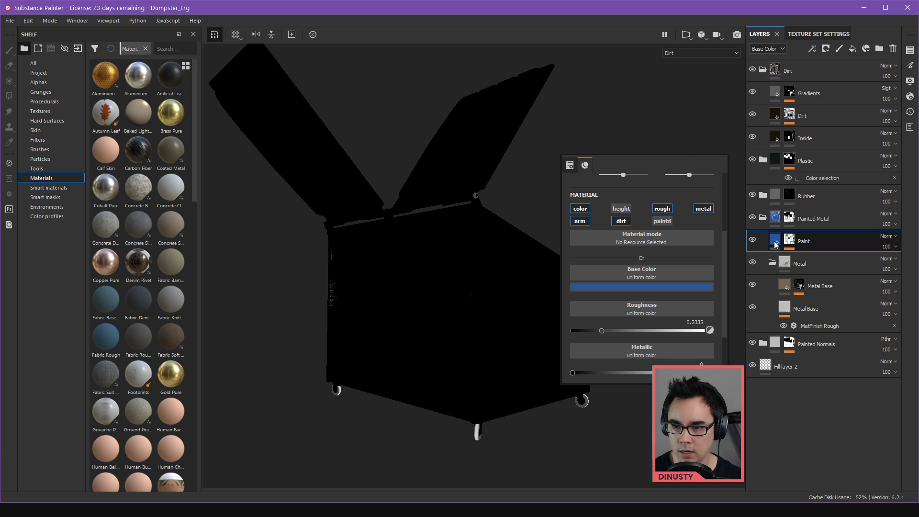
pyautogui.keyDown('alt'); pyautogui.moveTo(596, 145); pyautogui.dragTo(721, 243); pyautogui.keyUp('alt')
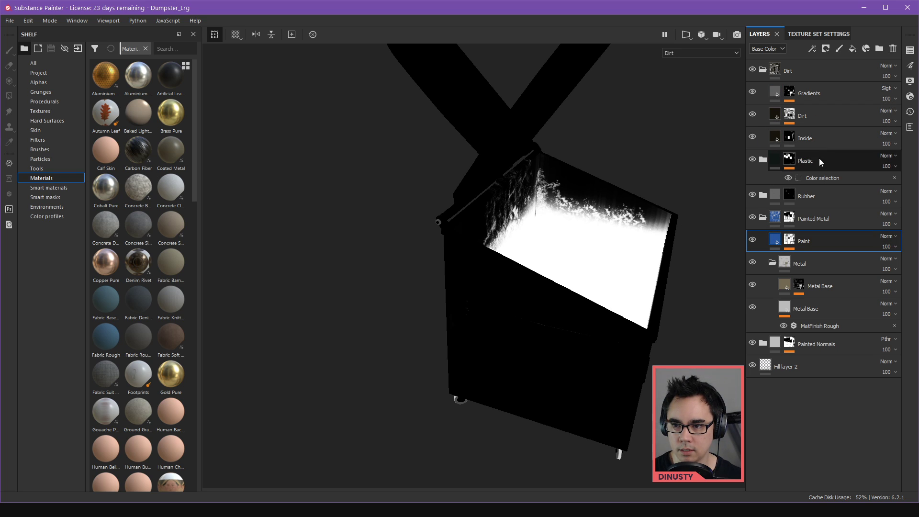
# - Select the Inside fill layer and check its enabled material channels over the model
pyautogui.click(759, 143)
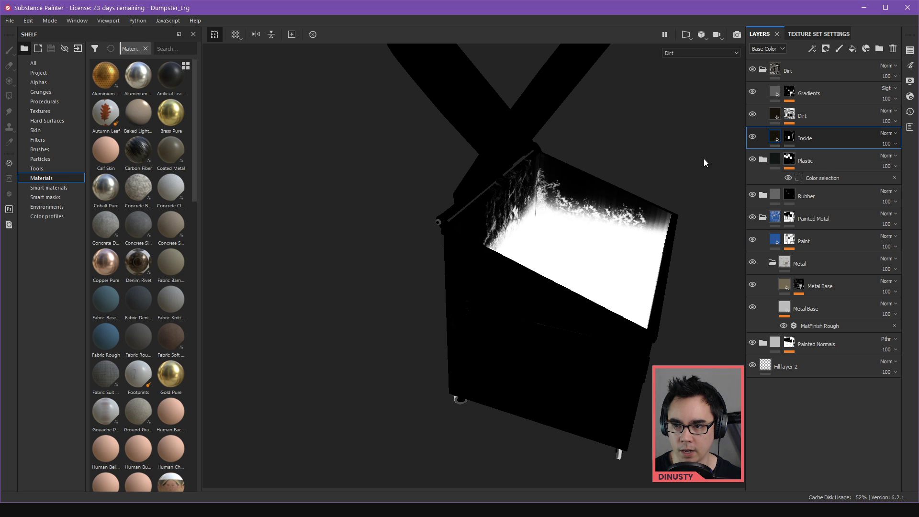
pyautogui.moveTo(703, 160)
pyautogui.keyDown('alt'); pyautogui.mouseDown()
pyautogui.moveTo(540, 168)
pyautogui.moveTo(615, 153)
pyautogui.moveTo(383, 232)
pyautogui.moveTo(344, 272)
pyautogui.mouseUp(); pyautogui.keyUp('alt')
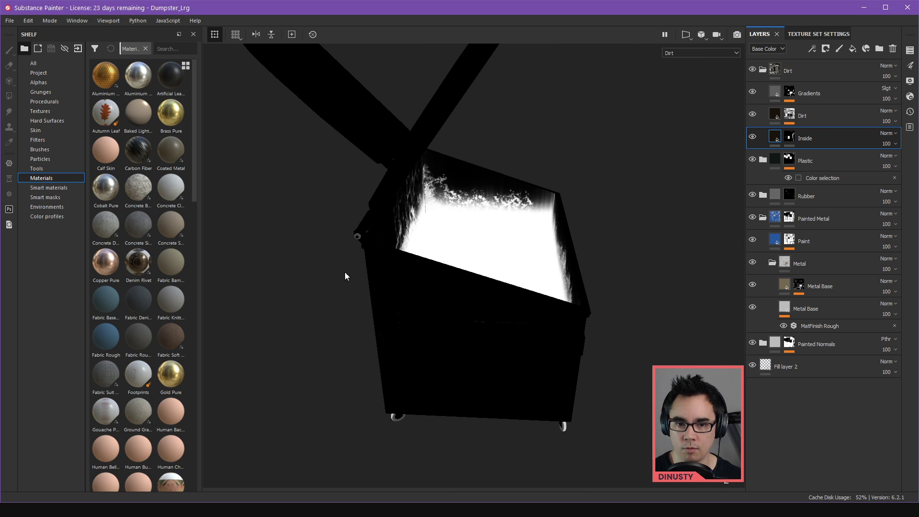
pyautogui.rightClick(460, 226)
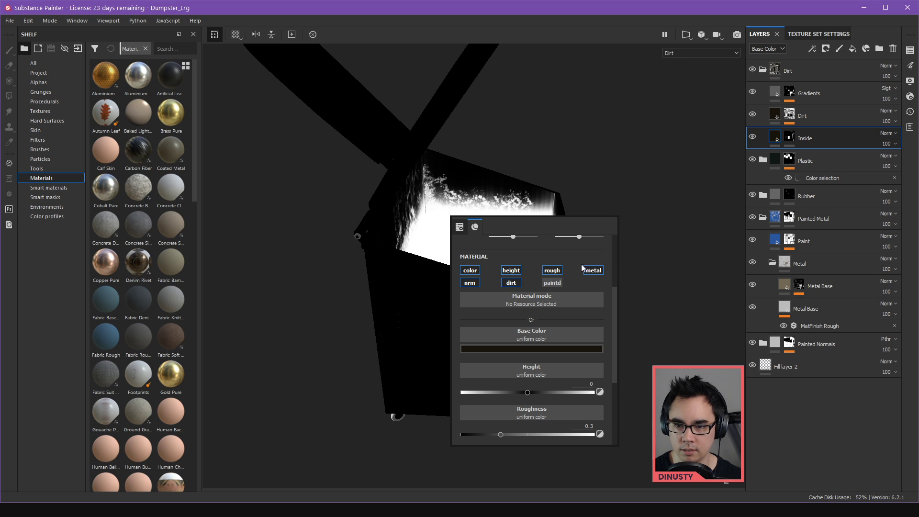
# - Preview the Dirt layer's mask on the model and return to its fill in the Dirt channel view
pyautogui.click(790, 118)
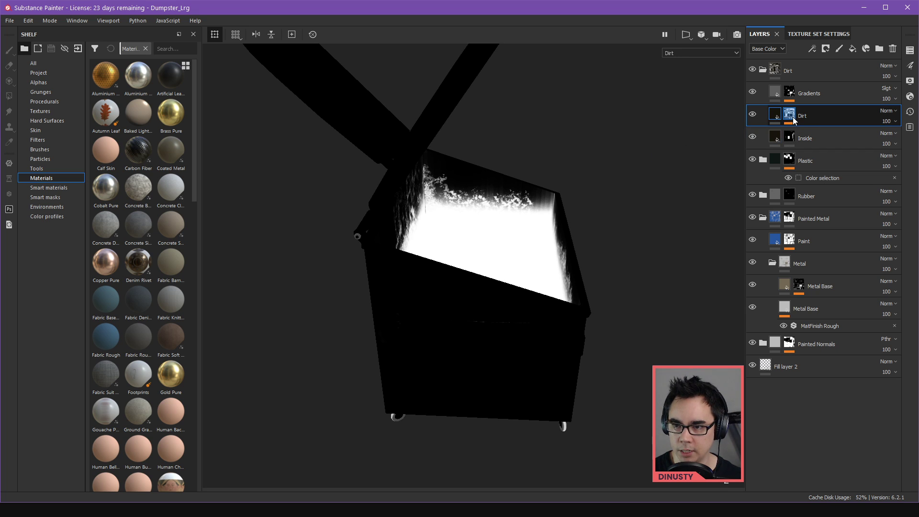
pyautogui.keyDown('alt'); pyautogui.click(792, 114); pyautogui.keyUp('alt')
pyautogui.keyDown('alt'); pyautogui.moveTo(541, 205); pyautogui.dragTo(645, 142); pyautogui.keyUp('alt')
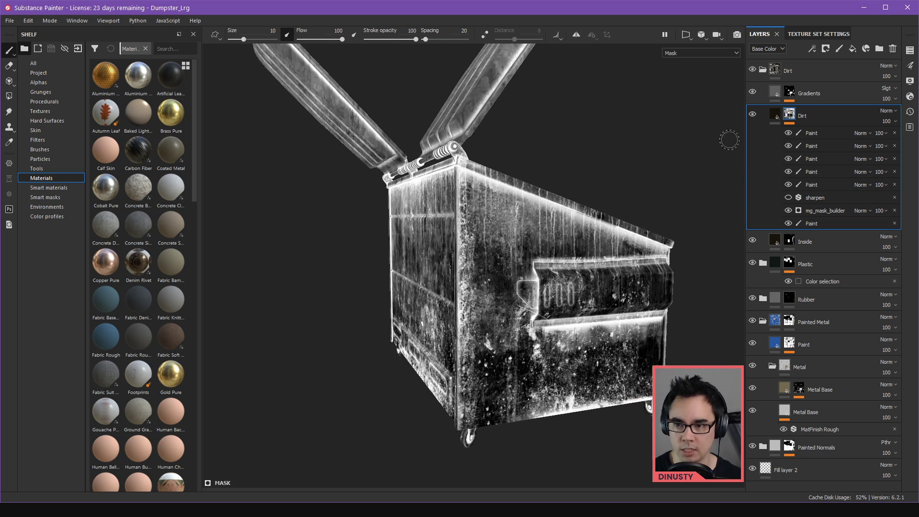
pyautogui.click(773, 117)
pyautogui.keyDown('alt'); pyautogui.moveTo(636, 182); pyautogui.dragTo(562, 206); pyautogui.keyUp('alt')
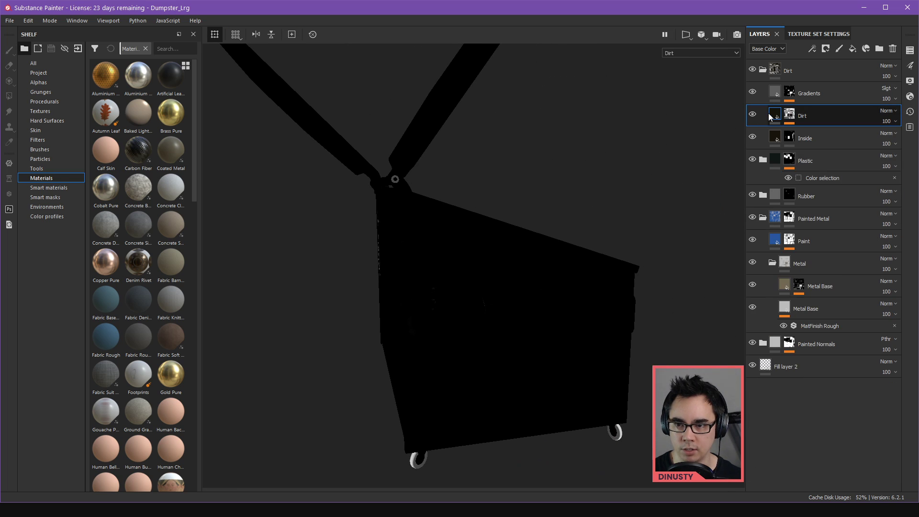
# - Enable the Dirt channel and disable the PaintDmg channel on the Dirt layer's material
pyautogui.rightClick(551, 123)
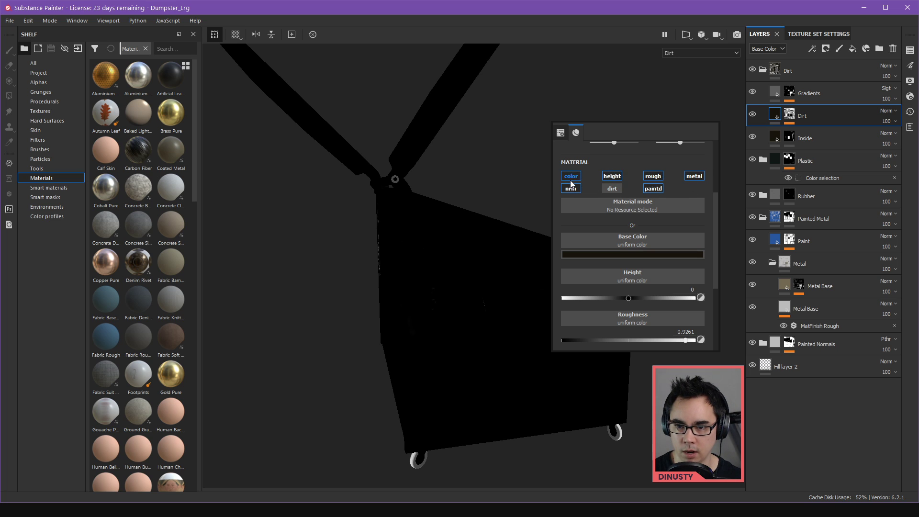
pyautogui.click(653, 188)
pyautogui.click(524, 150)
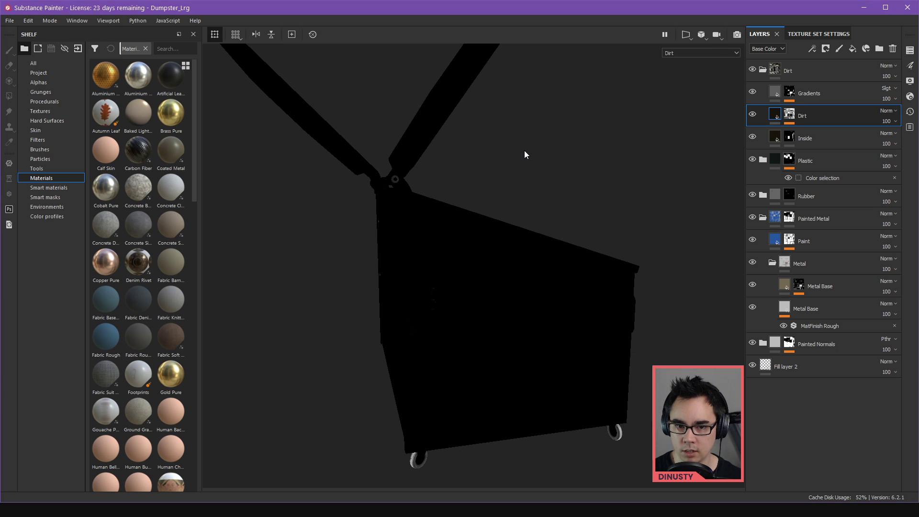
# - Switch the visibility of the Dirt and Inside layers off and on to check their contributions inside the dumpster
pyautogui.keyDown('alt'); pyautogui.moveTo(524, 150); pyautogui.dragTo(479, 235); pyautogui.keyUp('alt')
pyautogui.click(752, 115)
pyautogui.click(753, 115)
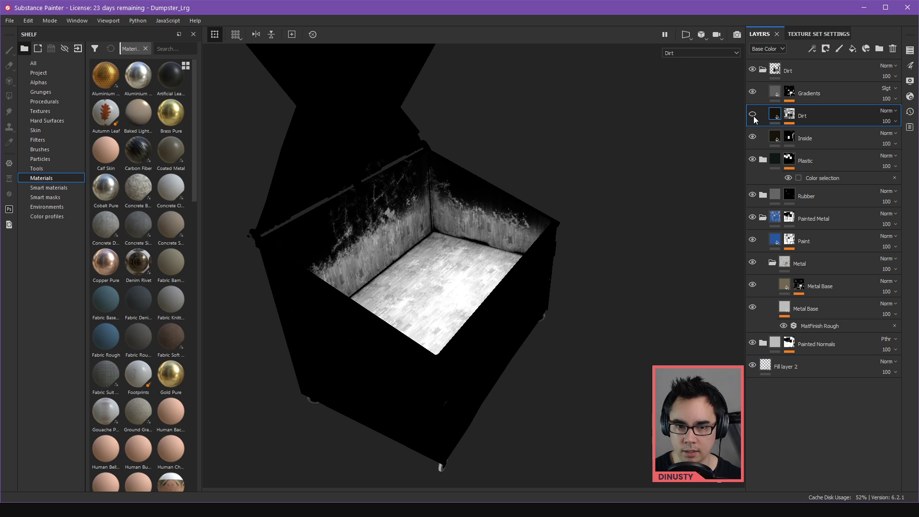
pyautogui.click(753, 115)
pyautogui.click(753, 115)
pyautogui.click(753, 137)
pyautogui.click(753, 137)
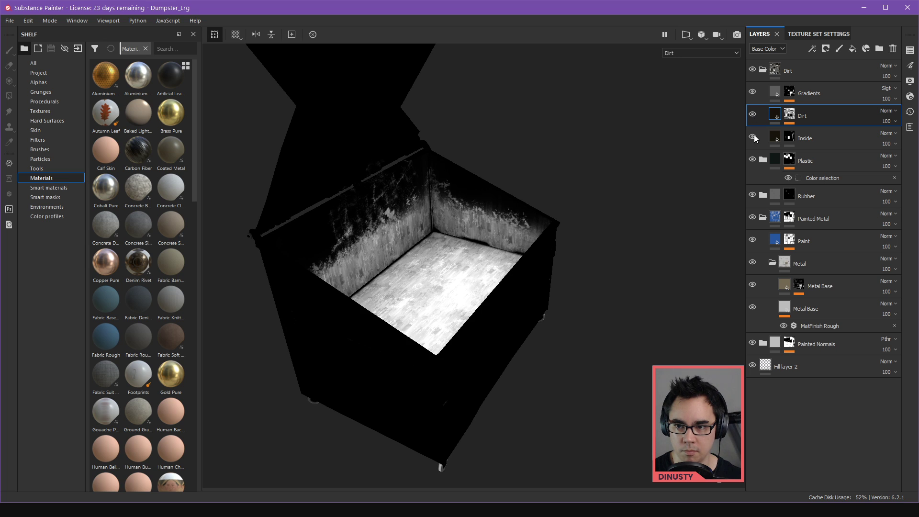
pyautogui.click(753, 137)
pyautogui.click(753, 137)
pyautogui.keyDown('alt'); pyautogui.moveTo(717, 144); pyautogui.dragTo(535, 189); pyautogui.keyUp('alt')
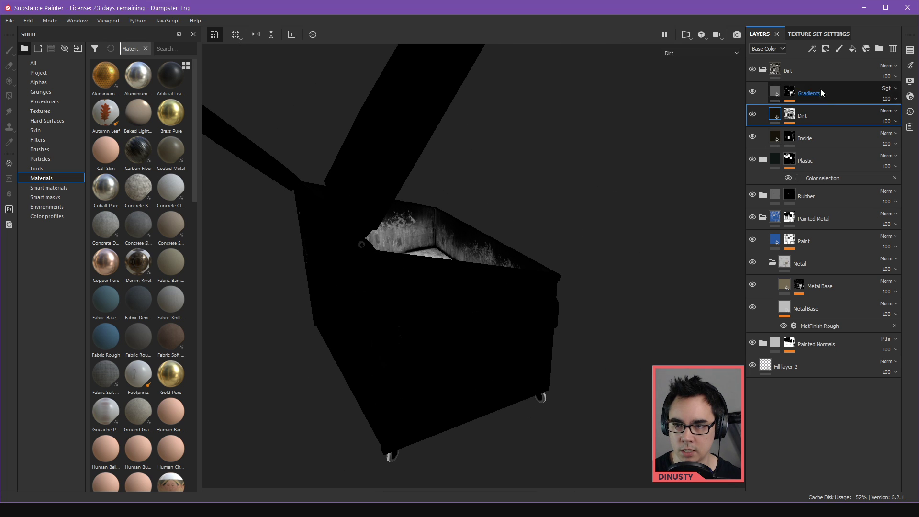
# - Set the layer stack to the Dirt channel and check the Inside layer's contribution
pyautogui.click(772, 49)
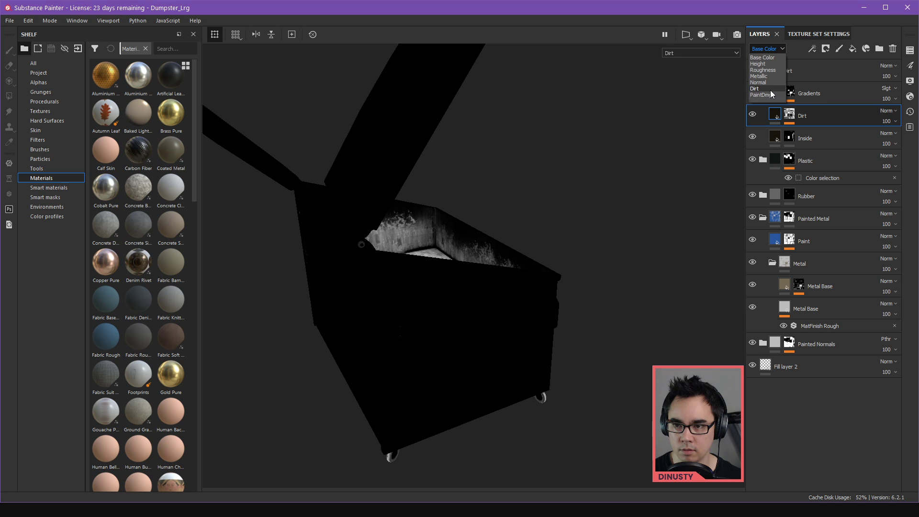
pyautogui.click(771, 89)
pyautogui.keyDown('alt'); pyautogui.moveTo(602, 144); pyautogui.dragTo(581, 161); pyautogui.keyUp('alt')
pyautogui.click(753, 136)
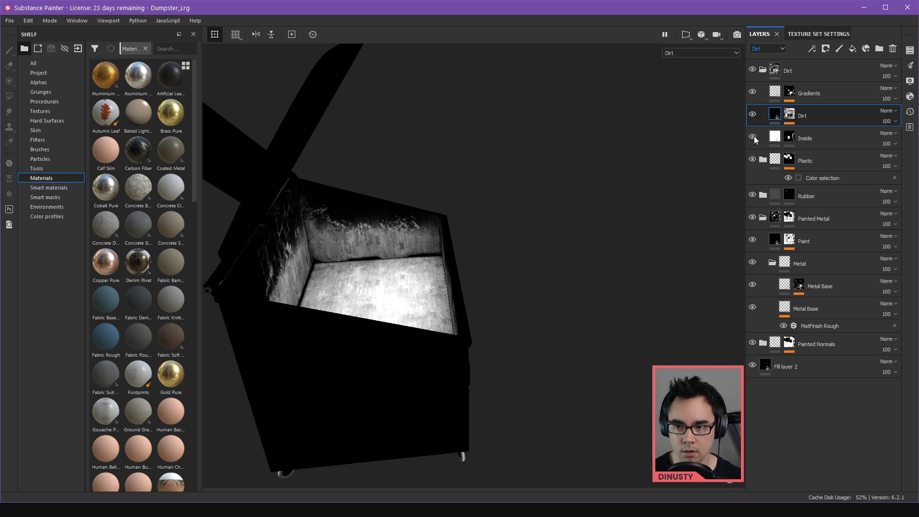
# - Select Fill layer 2, and compare the Dirt layer's mask with its Dirt channel output from several angles
pyautogui.click(814, 366)
pyautogui.keyDown('alt'); pyautogui.moveTo(546, 361); pyautogui.dragTo(589, 307); pyautogui.keyUp('alt')
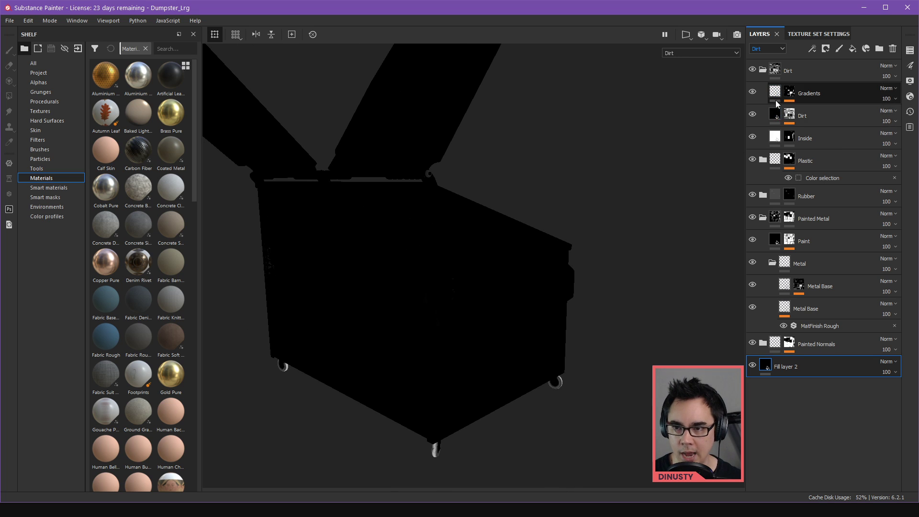
pyautogui.click(776, 116)
pyautogui.keyDown('alt'); pyautogui.moveTo(677, 154); pyautogui.dragTo(682, 153); pyautogui.keyUp('alt')
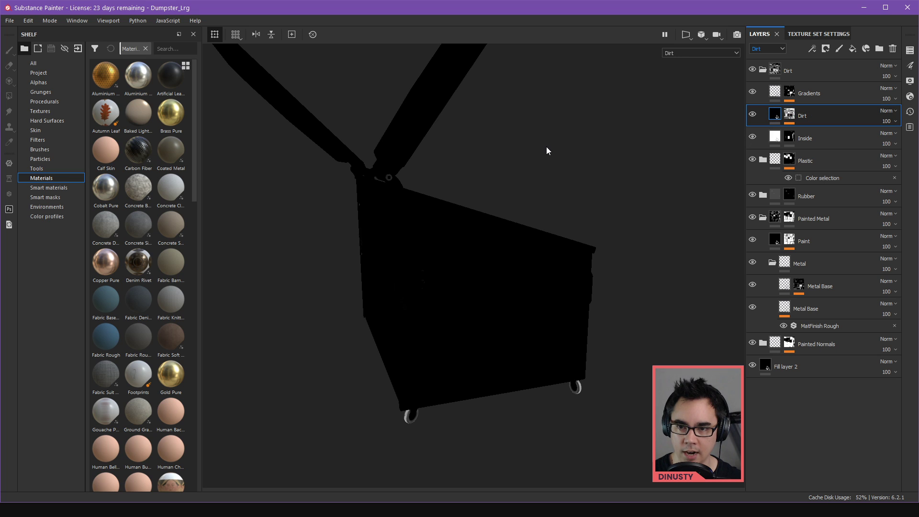
pyautogui.click(789, 116)
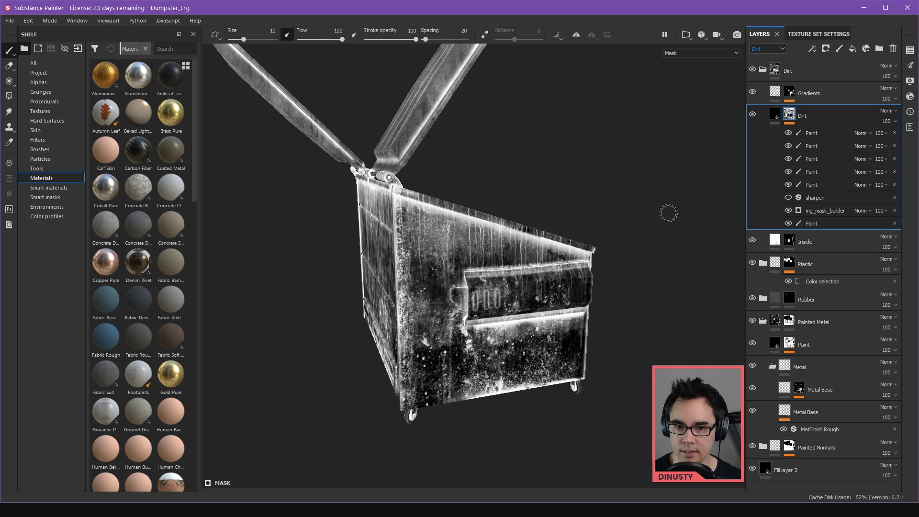
pyautogui.keyDown('alt'); pyautogui.moveTo(668, 211); pyautogui.dragTo(540, 249); pyautogui.keyUp('alt')
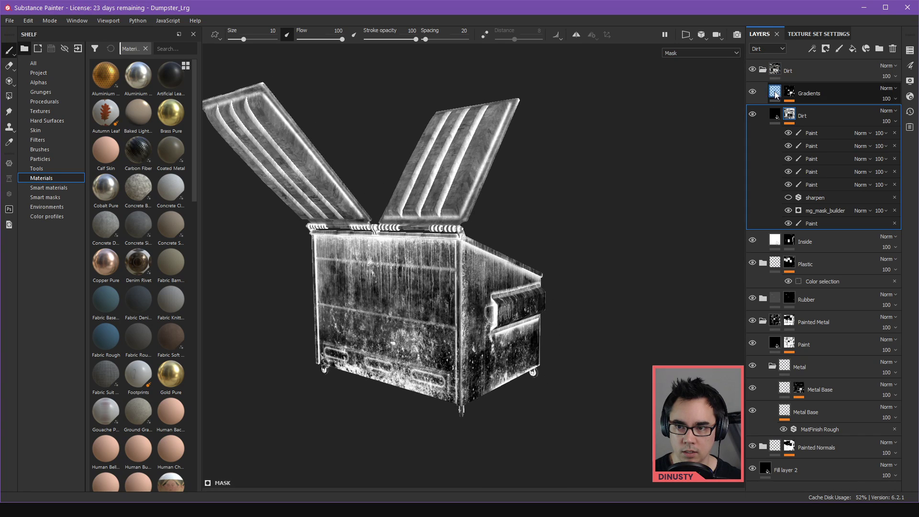
pyautogui.click(774, 114)
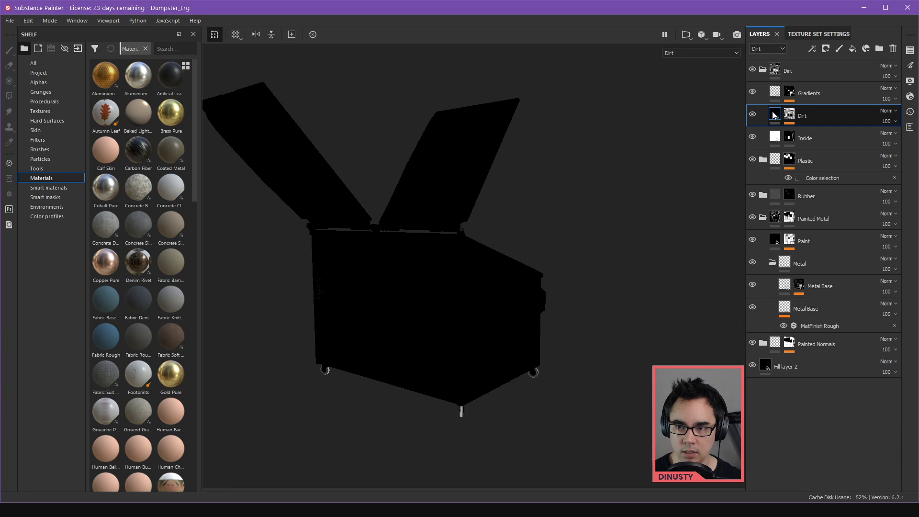
# - Open Fill layer 2's material properties and switch its Dirt channel off and on to check its effect
pyautogui.click(768, 48)
pyautogui.click(771, 47)
pyautogui.click(764, 366)
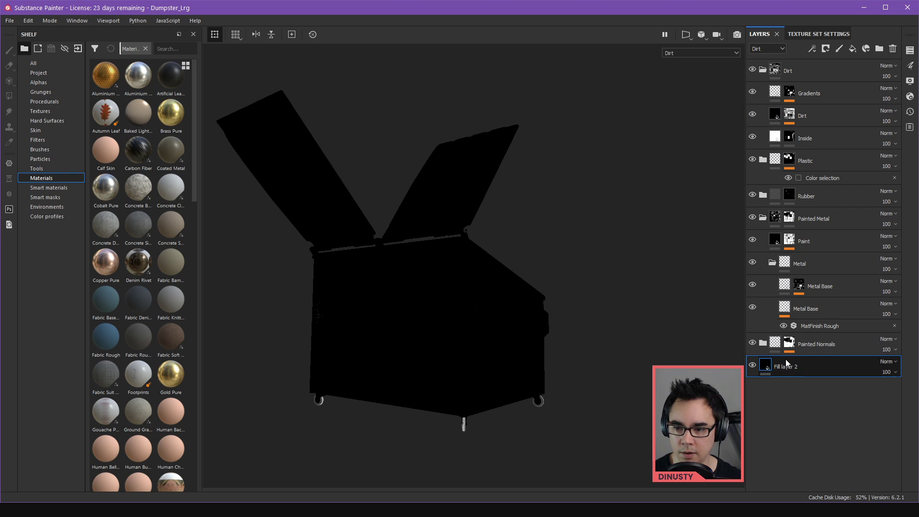
pyautogui.doubleClick(785, 360)
pyautogui.keyDown('alt'); pyautogui.moveTo(525, 220); pyautogui.dragTo(538, 208, button='middle'); pyautogui.keyUp('alt')
pyautogui.rightClick(549, 178)
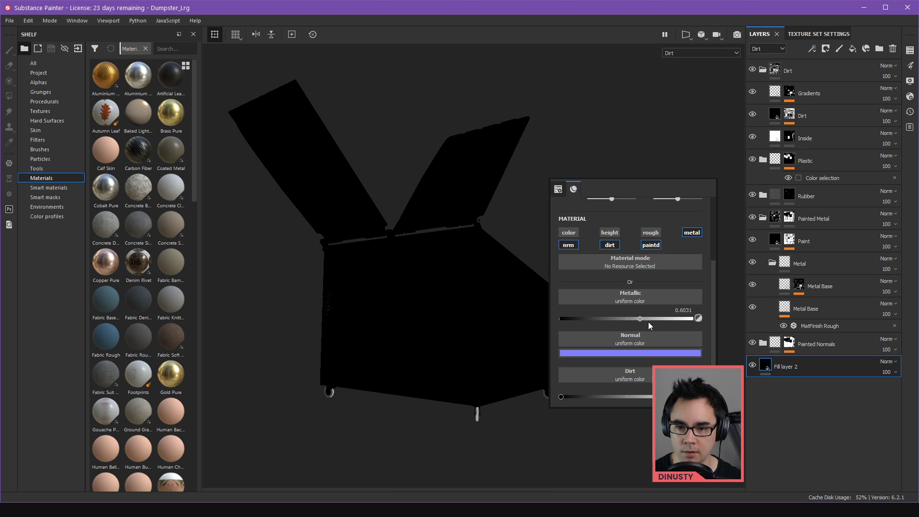
pyautogui.click(612, 246)
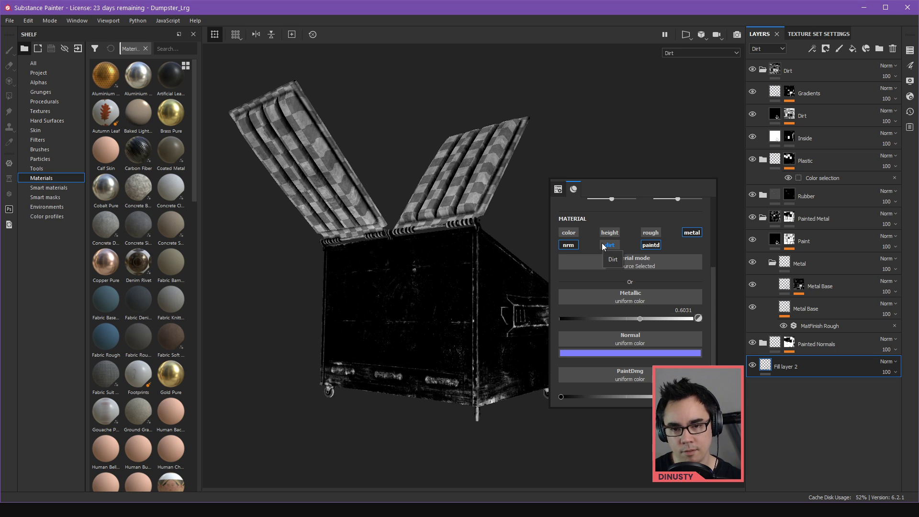
pyautogui.click(607, 246)
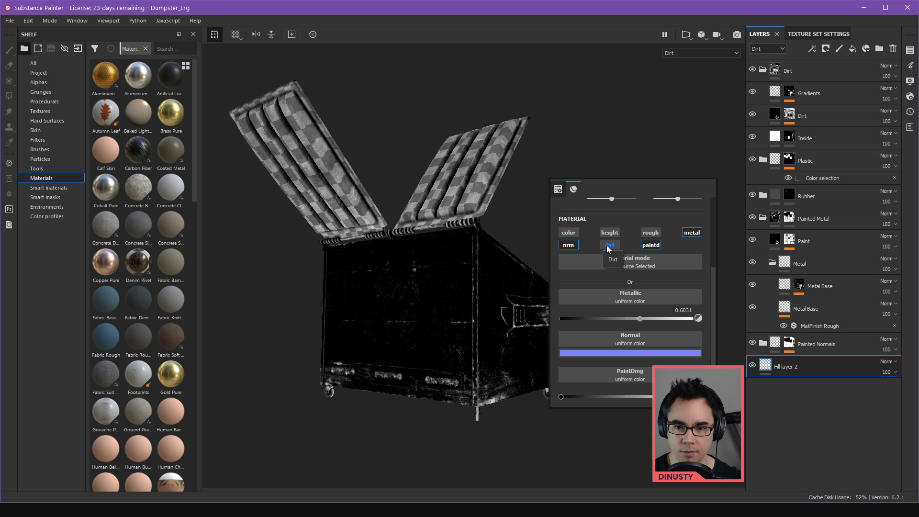
# - Test a Dirt value of 1 on Fill layer 2, and return the value to 0
pyautogui.scroll(-1, 656, 342)
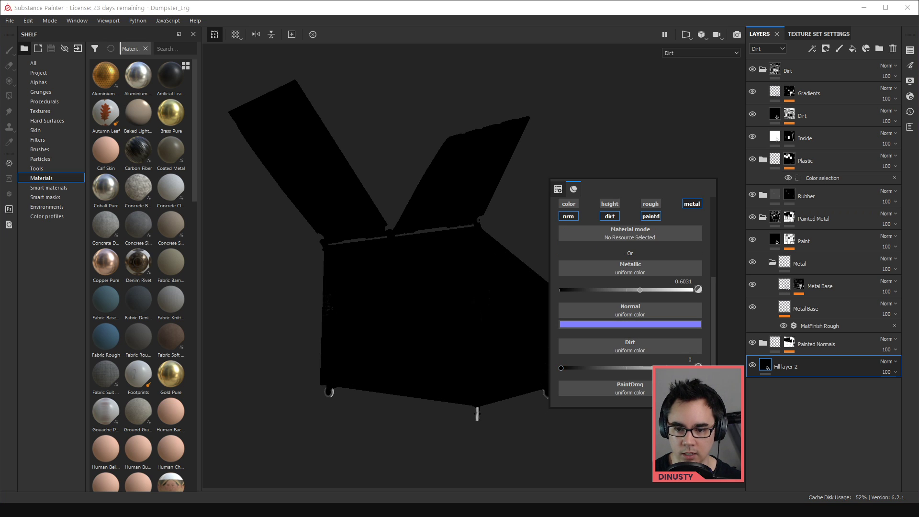
pyautogui.moveTo(670, 368); pyautogui.dragTo(696, 371)
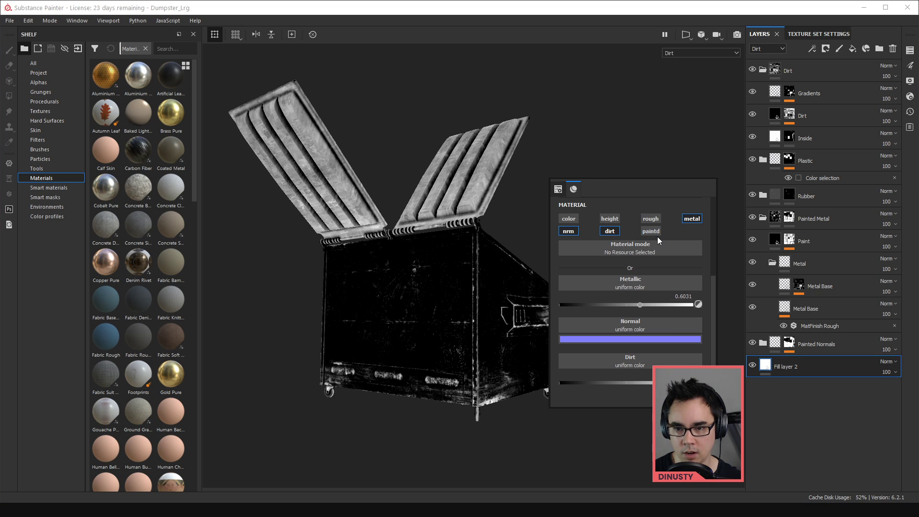
pyautogui.scroll(1, 653, 239)
pyautogui.scroll(-2, 632, 358)
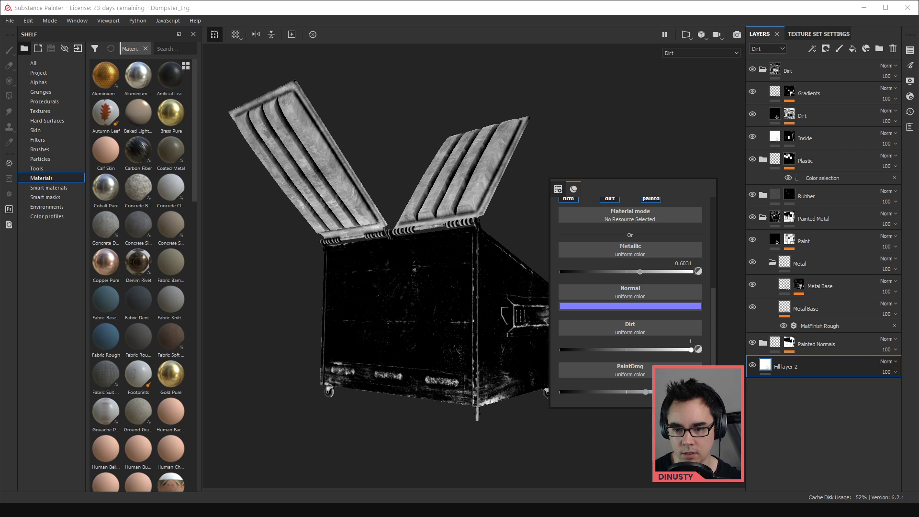
pyautogui.moveTo(644, 347); pyautogui.dragTo(605, 354)
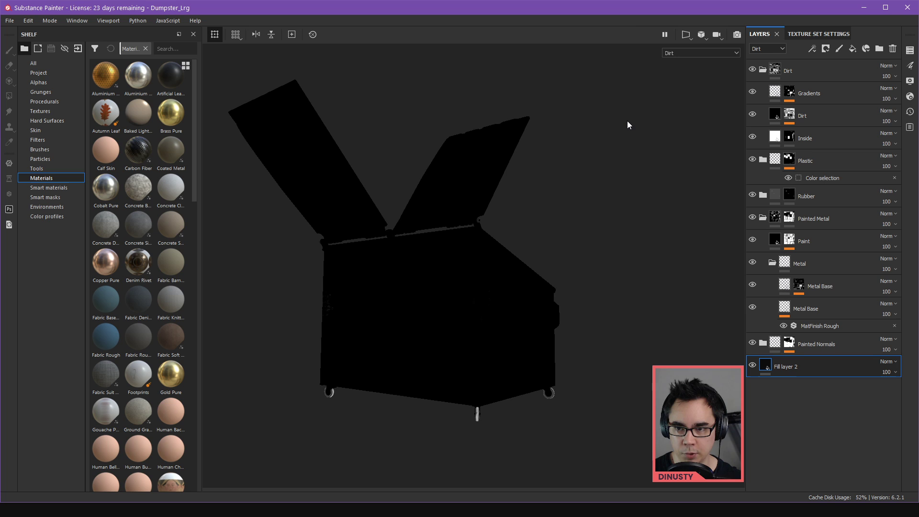
# - Preview the Dirt layer's mask again and inspect the Dirt and Gradients layers in the Dirt channel
pyautogui.keyDown('alt'); pyautogui.click(788, 117); pyautogui.keyUp('alt')
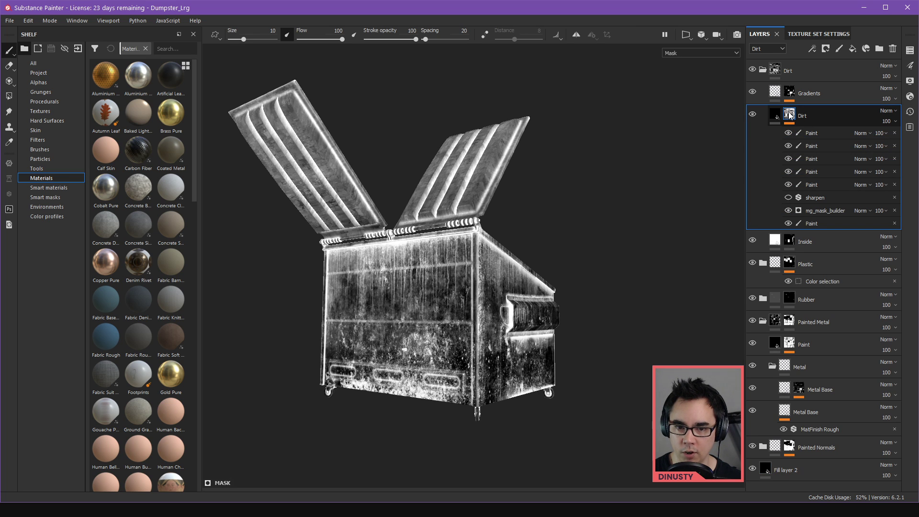
pyautogui.click(776, 114)
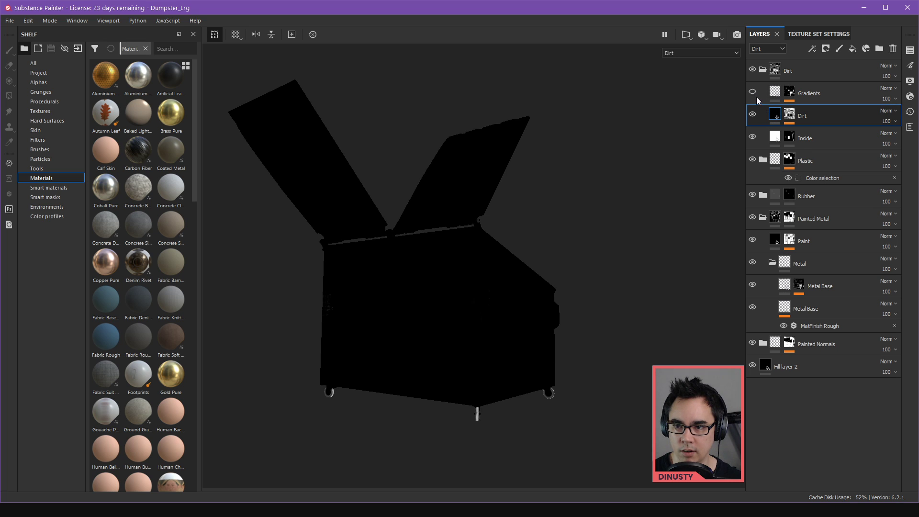
pyautogui.keyDown('alt'); pyautogui.moveTo(655, 158); pyautogui.dragTo(583, 193); pyautogui.keyUp('alt')
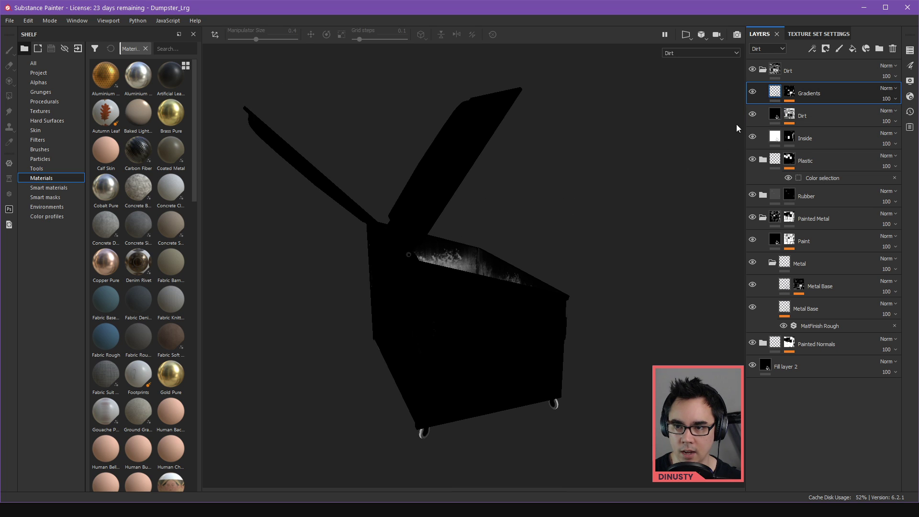
# - Open the Dirt layer's material properties and set its Base Color to white
pyautogui.rightClick(636, 129)
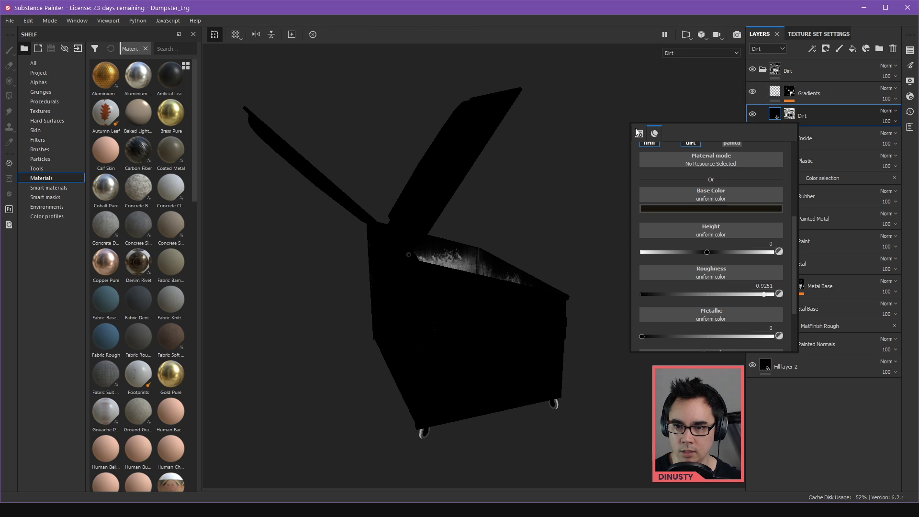
pyautogui.rightClick(566, 151)
pyautogui.click(645, 231)
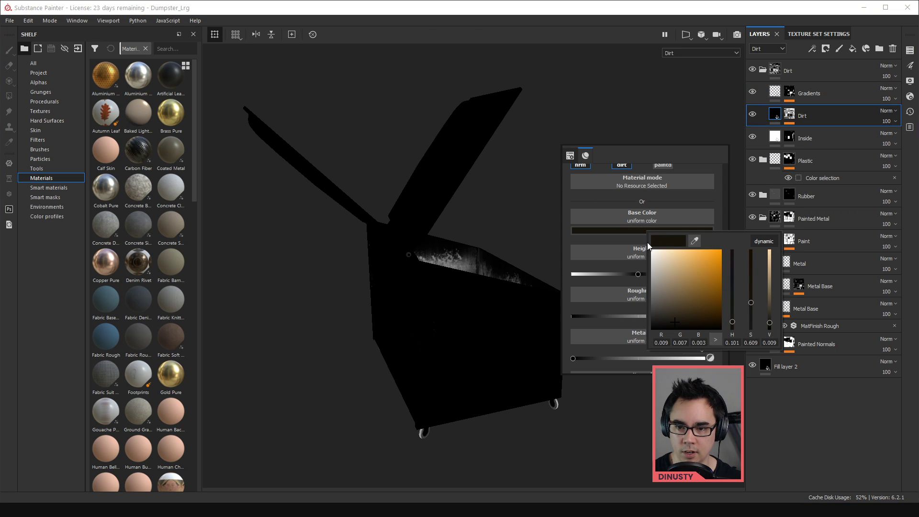
pyautogui.moveTo(648, 304); pyautogui.dragTo(646, 220)
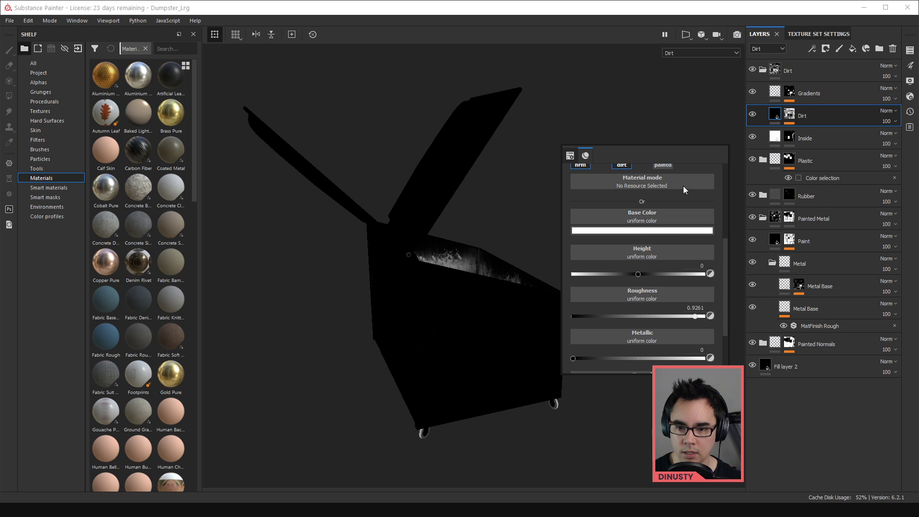
pyautogui.click(683, 186)
# - Set the Dirt layer's Dirt channel value to 1 and check the channel list in the texture set settings
pyautogui.scroll(-3, 622, 297)
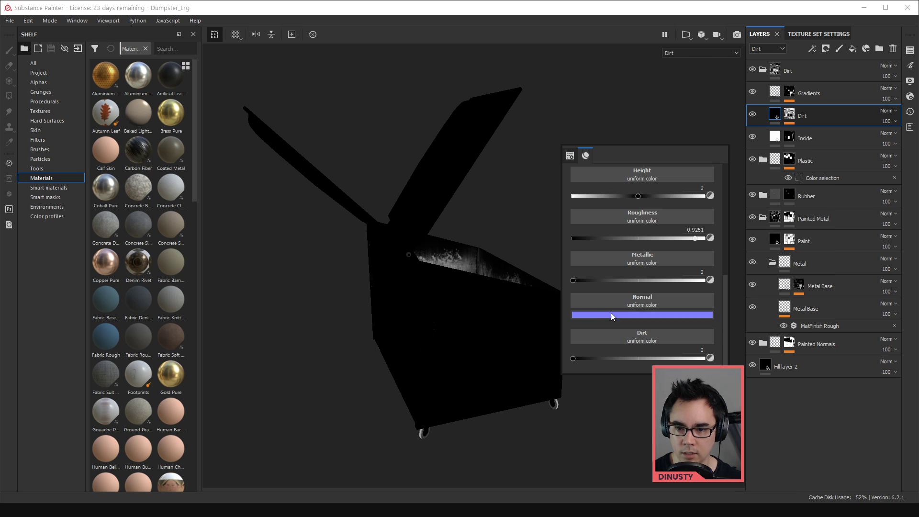
pyautogui.click(623, 347)
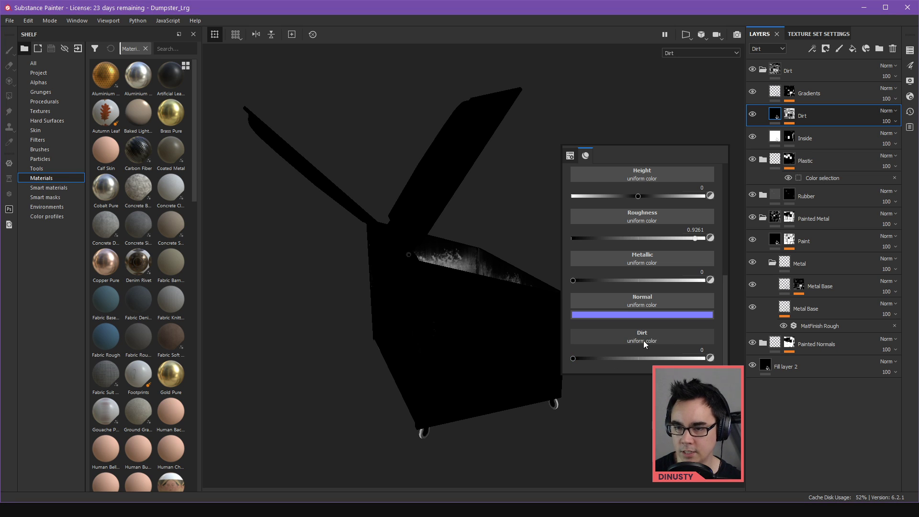
pyautogui.click(776, 114)
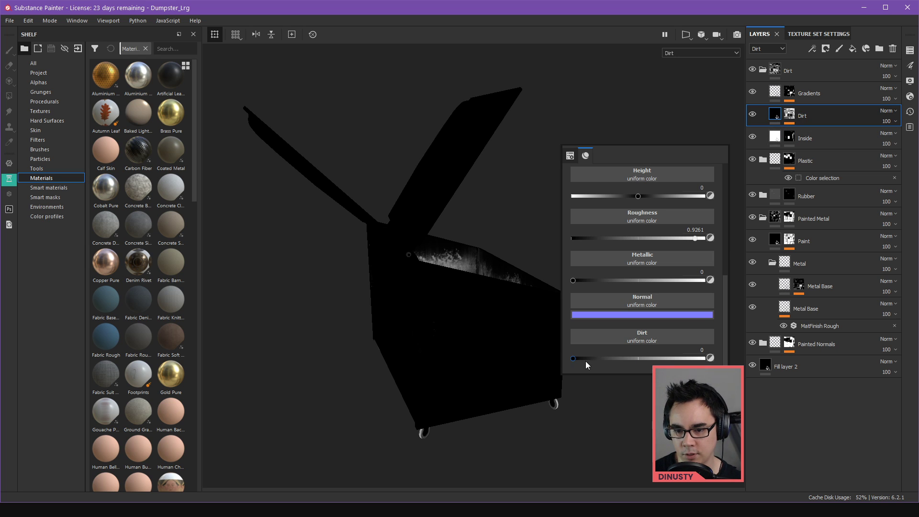
pyautogui.moveTo(586, 361); pyautogui.dragTo(707, 359)
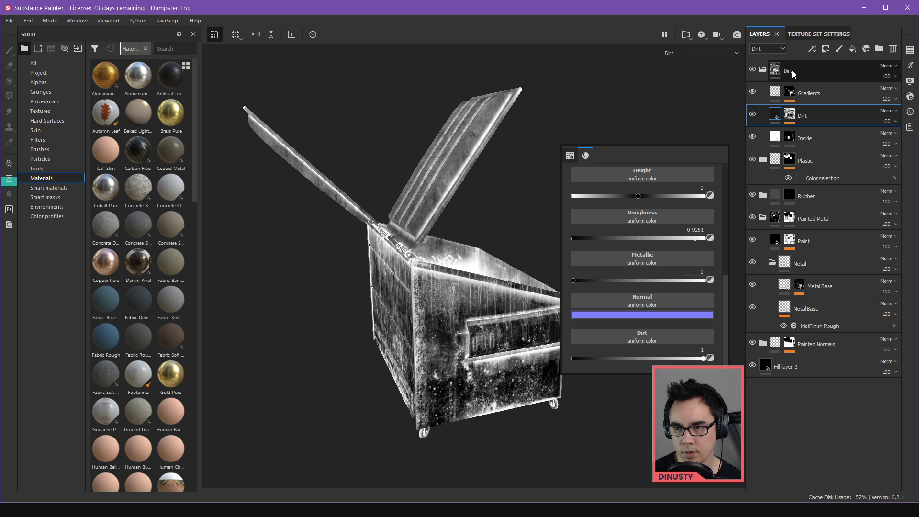
pyautogui.click(819, 33)
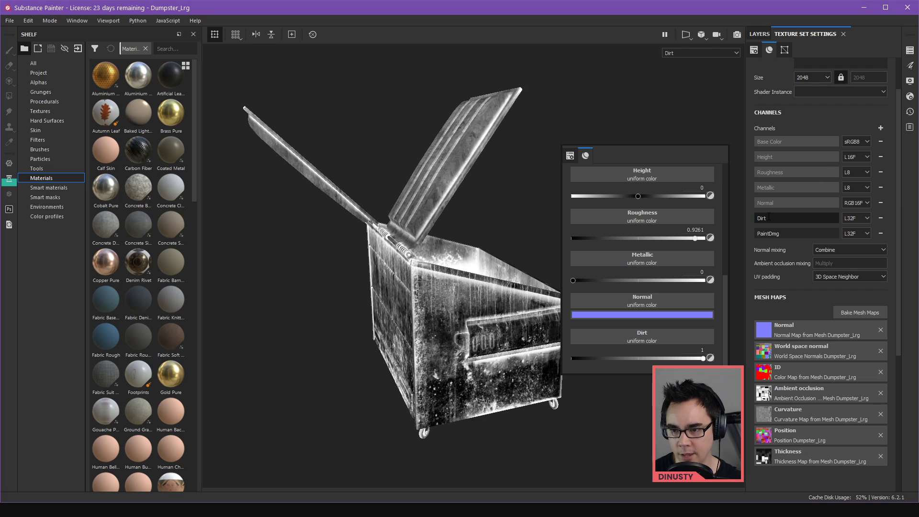
pyautogui.click(759, 33)
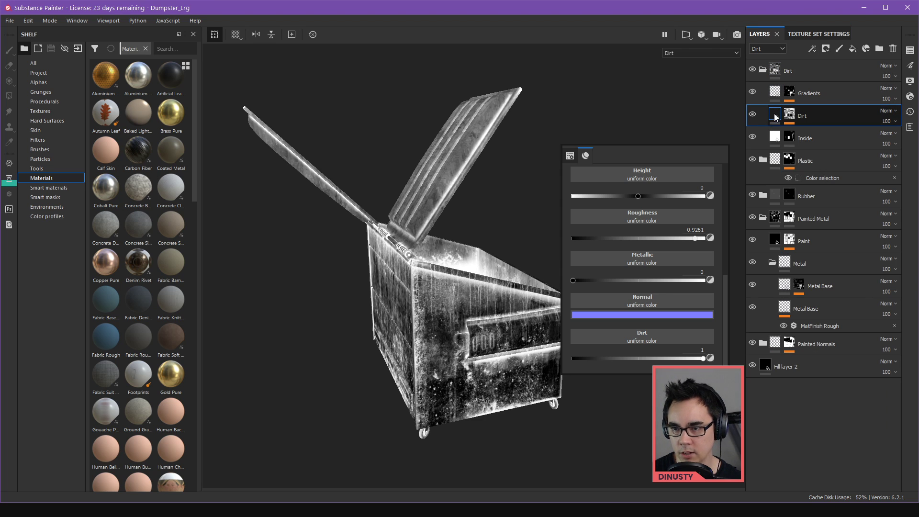
# - Review the Dirt layer's enabled material channels and uniform values, including its Dirt channel value
pyautogui.rightClick(592, 109)
pyautogui.scroll(5, 661, 220)
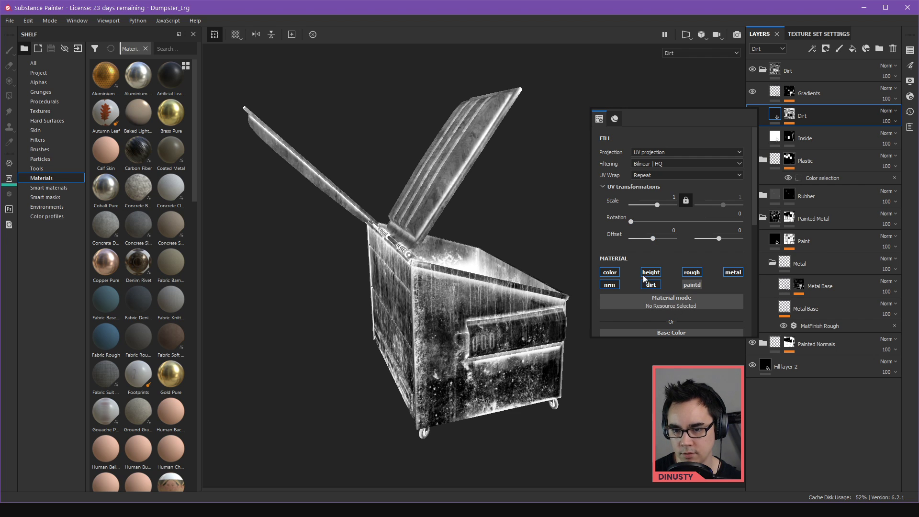
pyautogui.scroll(-5, 680, 267)
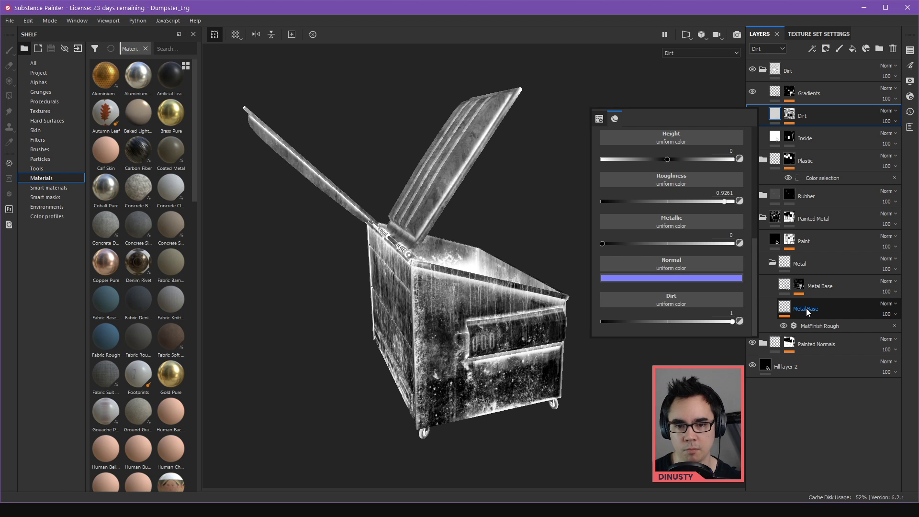
pyautogui.keyDown('alt'); pyautogui.moveTo(521, 149); pyautogui.dragTo(401, 299); pyautogui.keyUp('alt')
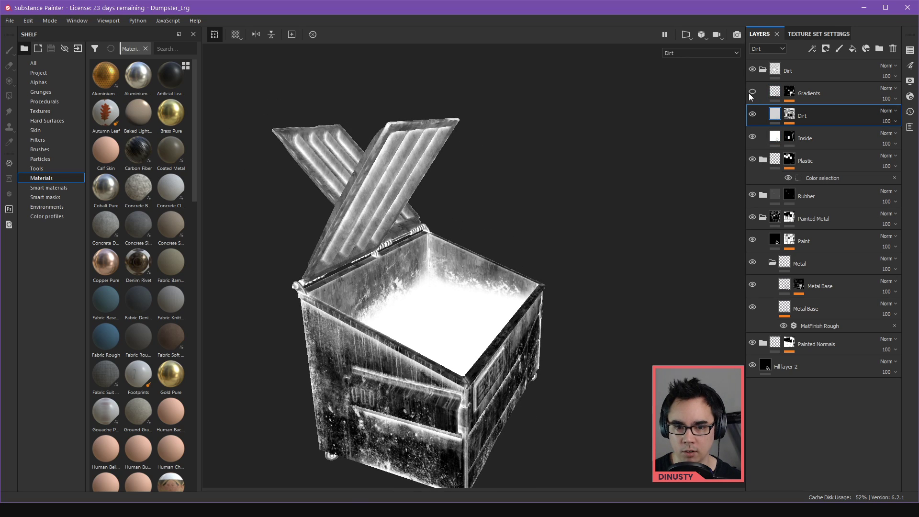
# - Toggle the visibility of the Gradients and Inside layers to examine their contribution to the Dirt channel around the dumpster
pyautogui.click(749, 93)
pyautogui.click(751, 137)
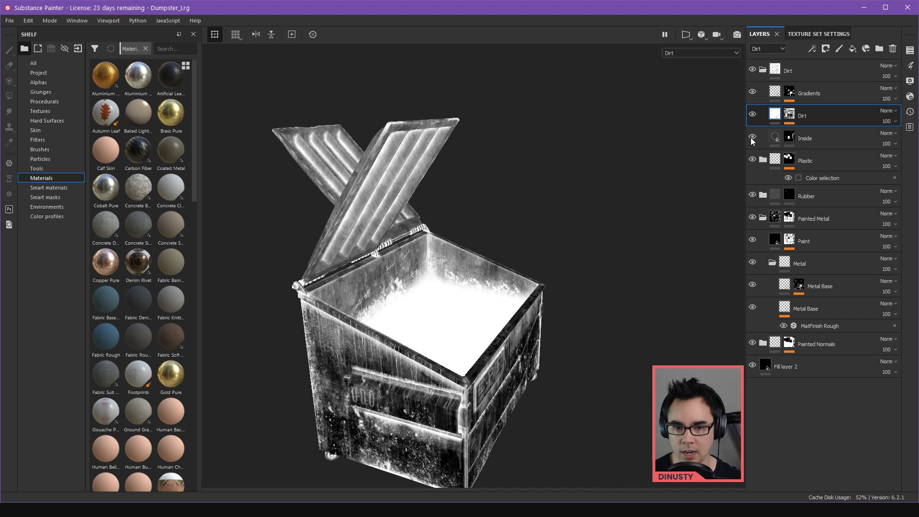
pyautogui.click(751, 138)
pyautogui.click(750, 138)
pyautogui.keyDown('alt'); pyautogui.moveTo(593, 234); pyautogui.dragTo(596, 201, button='middle'); pyautogui.keyUp('alt')
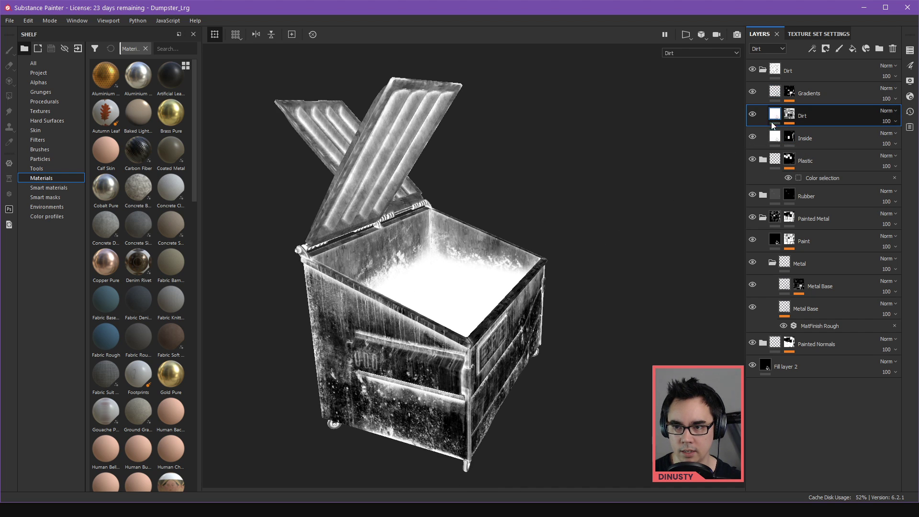
pyautogui.keyDown('alt'); pyautogui.moveTo(669, 178); pyautogui.dragTo(646, 206); pyautogui.keyUp('alt')
# - Show the PaintDmg channel in the viewport and compare it with a preview of the Paint layer's mask
pyautogui.click(700, 53)
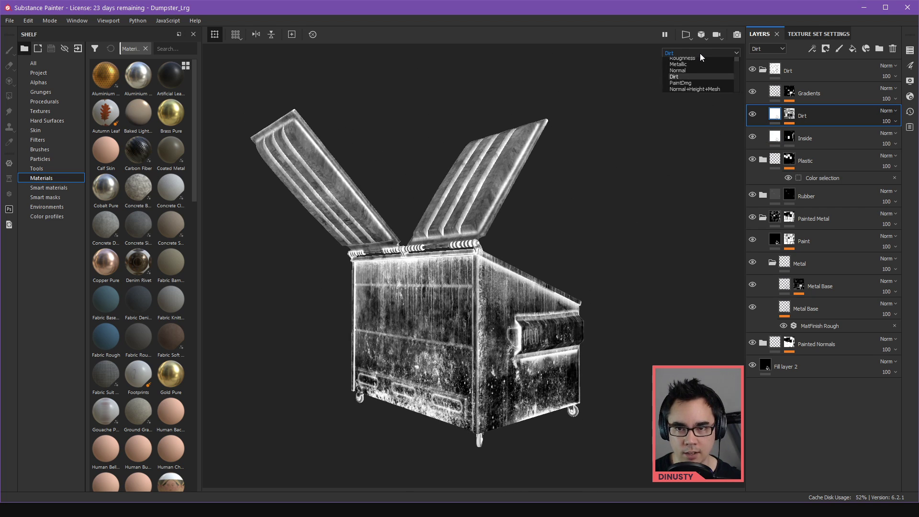
pyautogui.click(687, 111)
pyautogui.keyDown('alt'); pyautogui.moveTo(622, 209); pyautogui.dragTo(625, 205, button='middle'); pyautogui.keyUp('alt')
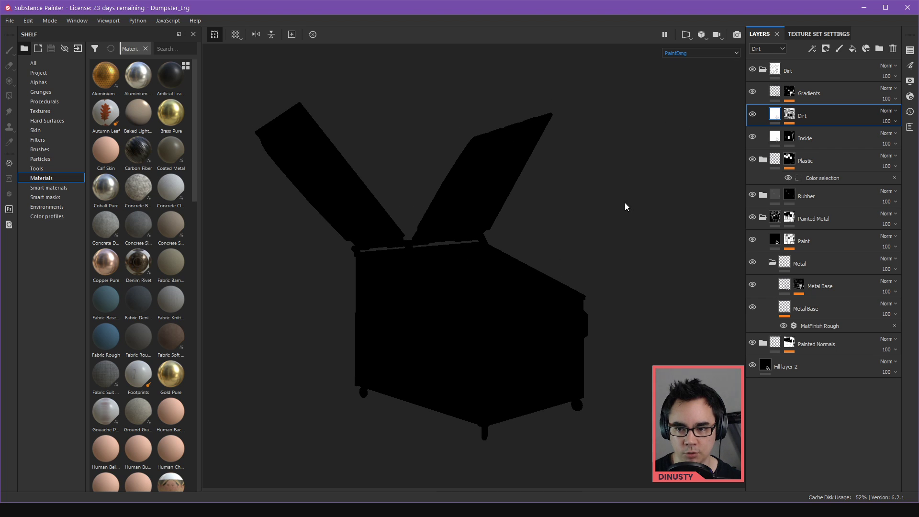
pyautogui.click(775, 240)
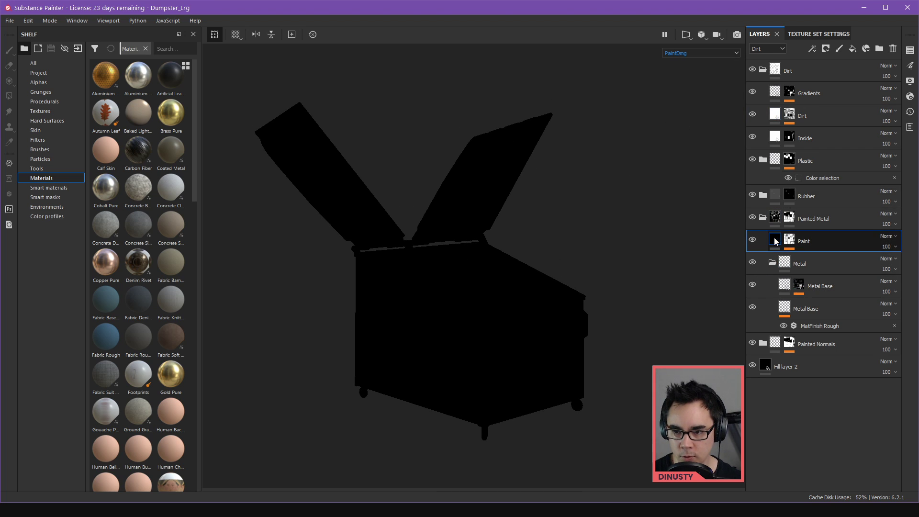
pyautogui.keyDown('alt'); pyautogui.click(788, 241); pyautogui.keyUp('alt')
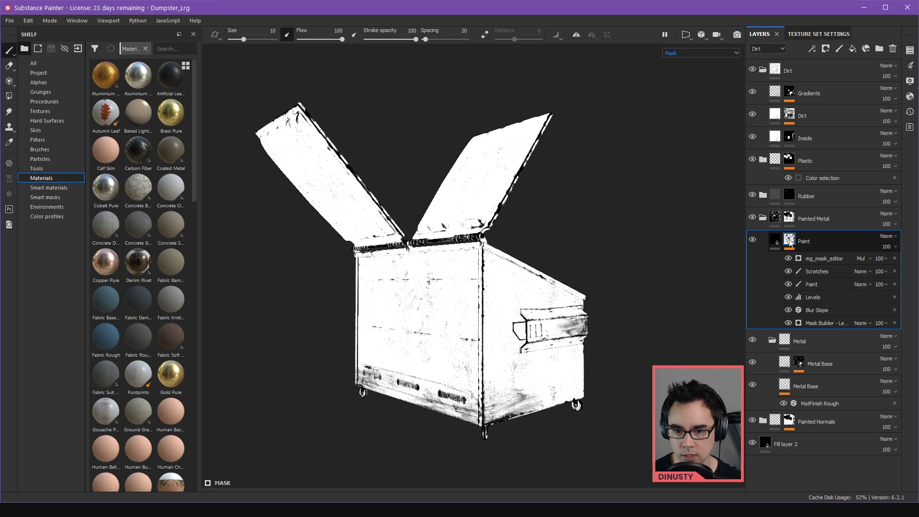
pyautogui.moveTo(576, 242)
pyautogui.keyDown('alt'); pyautogui.mouseDown()
pyautogui.moveTo(699, 268)
pyautogui.moveTo(659, 214)
pyautogui.mouseUp(); pyautogui.keyUp('alt')
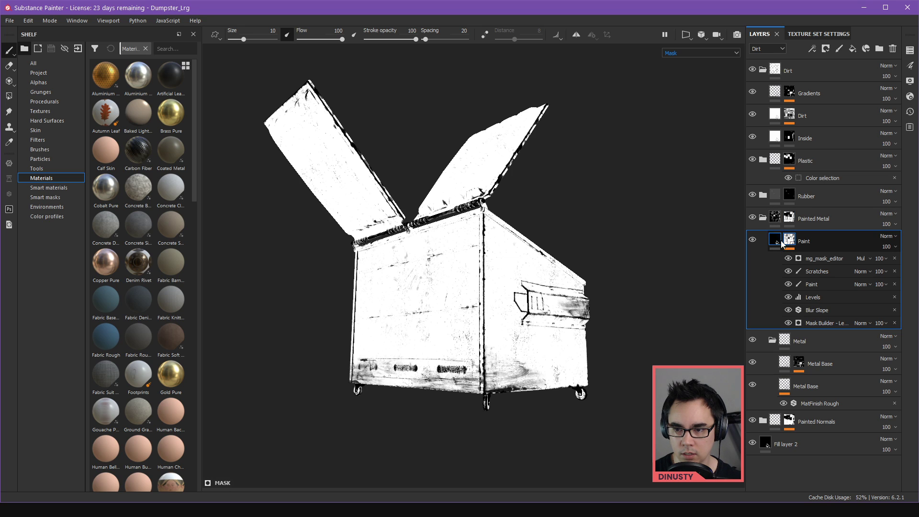
pyautogui.click(777, 242)
pyautogui.click(788, 241)
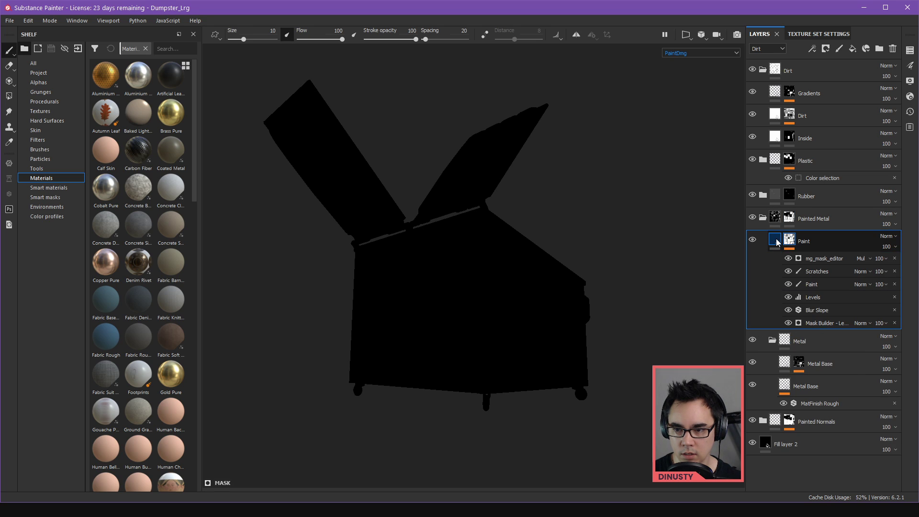
pyautogui.click(777, 240)
pyautogui.keyDown('alt'); pyautogui.moveTo(656, 245); pyautogui.dragTo(655, 251, button='middle'); pyautogui.keyUp('alt')
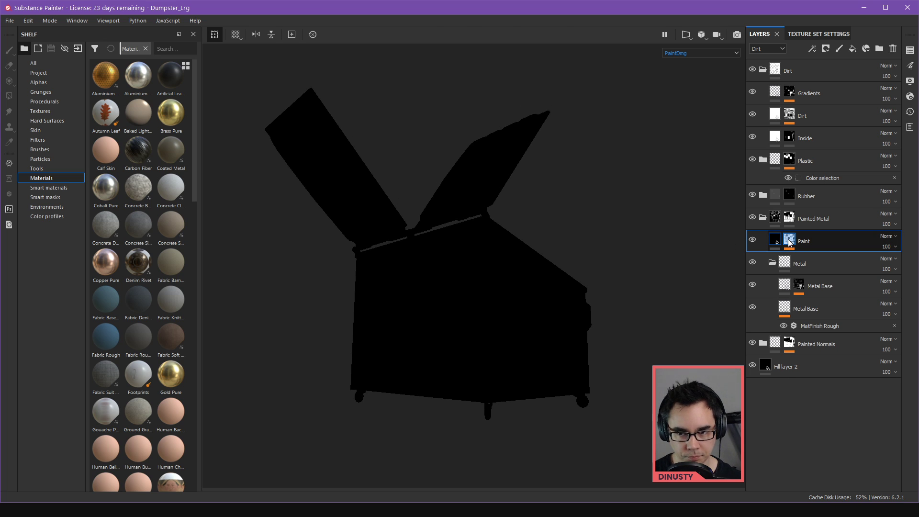
pyautogui.click(788, 240)
# - Turn off the dirt channel in the Paint layer's material and set its PaintDmg channel value to 1
pyautogui.click(775, 241)
pyautogui.rightClick(524, 155)
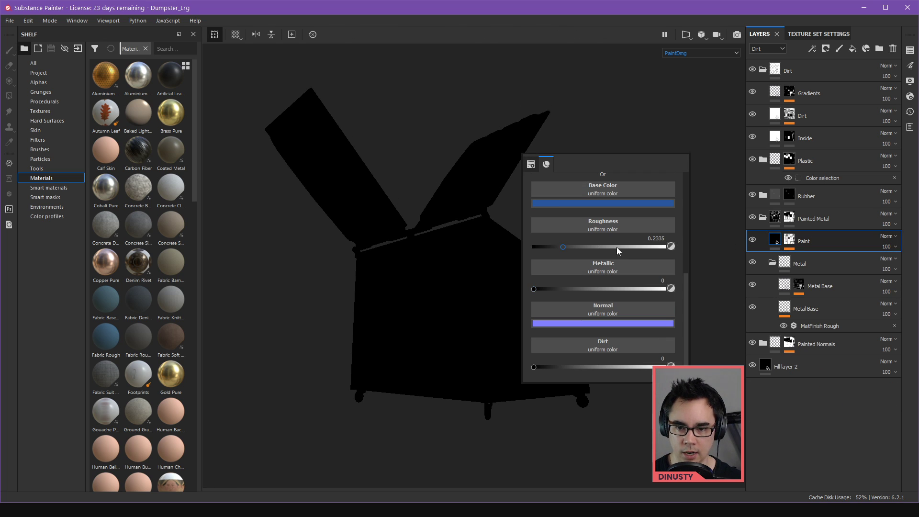
pyautogui.scroll(3, 617, 247)
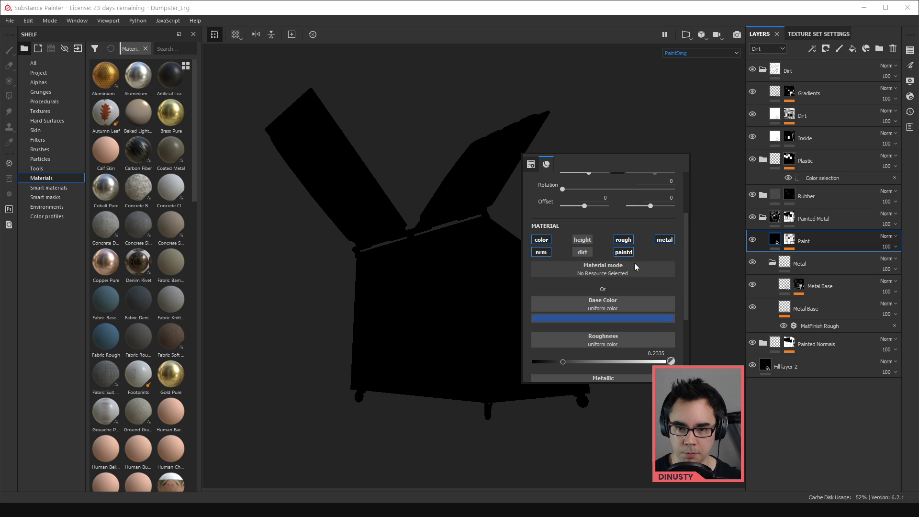
pyautogui.scroll(-3, 636, 325)
pyautogui.moveTo(552, 367); pyautogui.dragTo(666, 366)
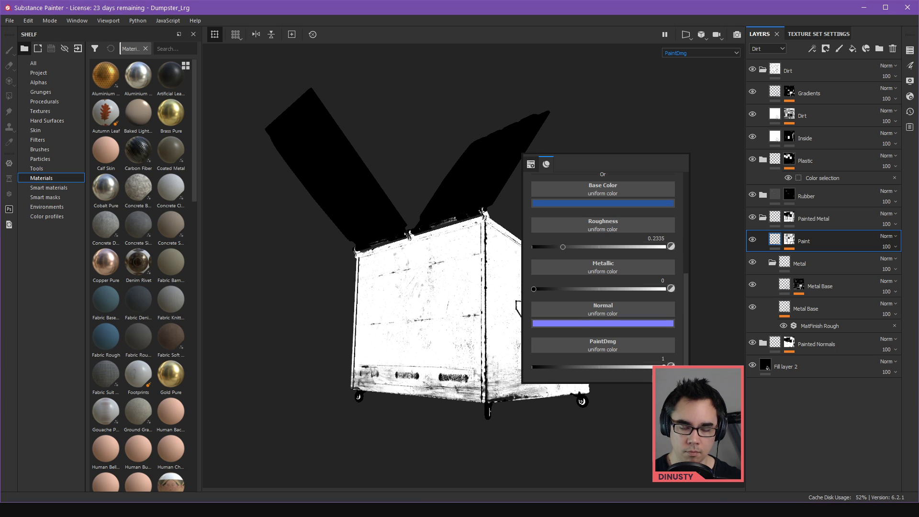
pyautogui.keyDown('alt'); pyautogui.moveTo(626, 362); pyautogui.dragTo(626, 363, button='middle'); pyautogui.keyUp('alt')
pyautogui.keyDown('alt'); pyautogui.moveTo(625, 363); pyautogui.dragTo(615, 336); pyautogui.keyUp('alt')
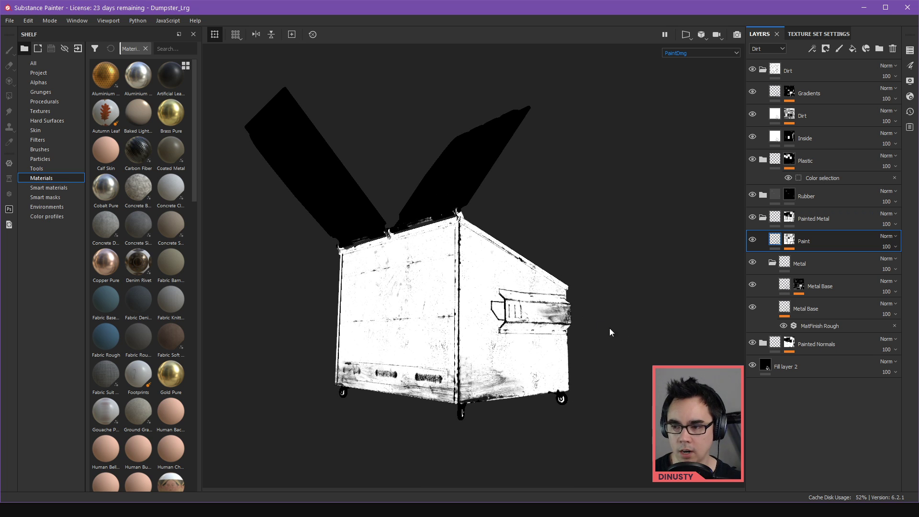
pyautogui.keyDown('alt'); pyautogui.moveTo(667, 359); pyautogui.dragTo(675, 363, button='middle'); pyautogui.keyUp('alt')
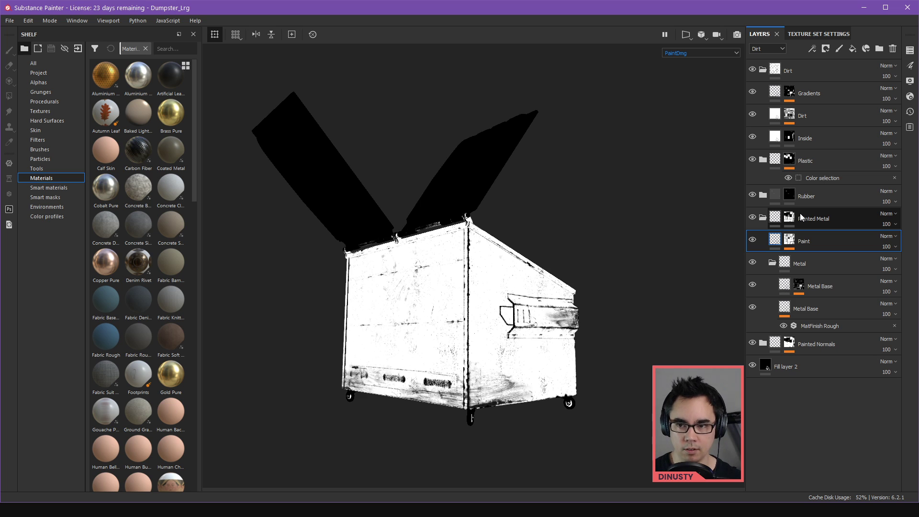
# - Compare the Dirt channel with the PaintDmg channel in the viewport, ending on PaintDmg
pyautogui.click(713, 54)
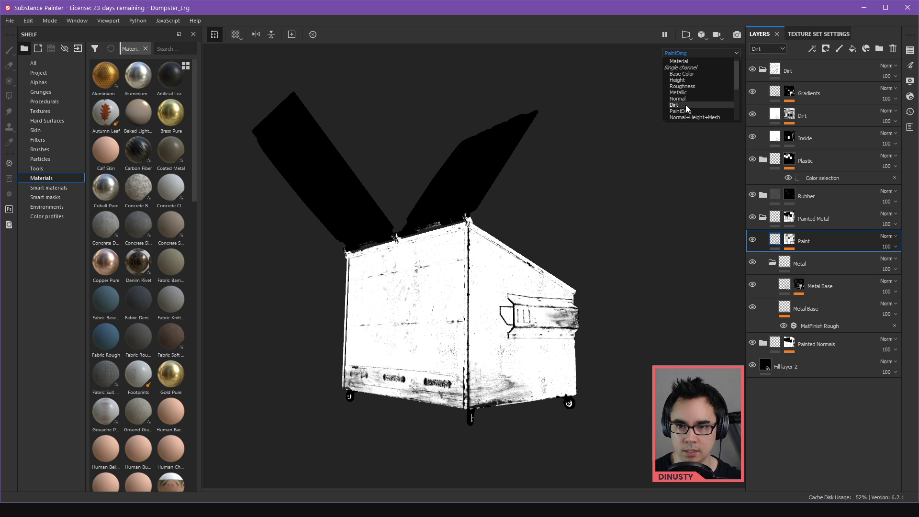
pyautogui.click(685, 105)
pyautogui.click(695, 54)
pyautogui.click(690, 114)
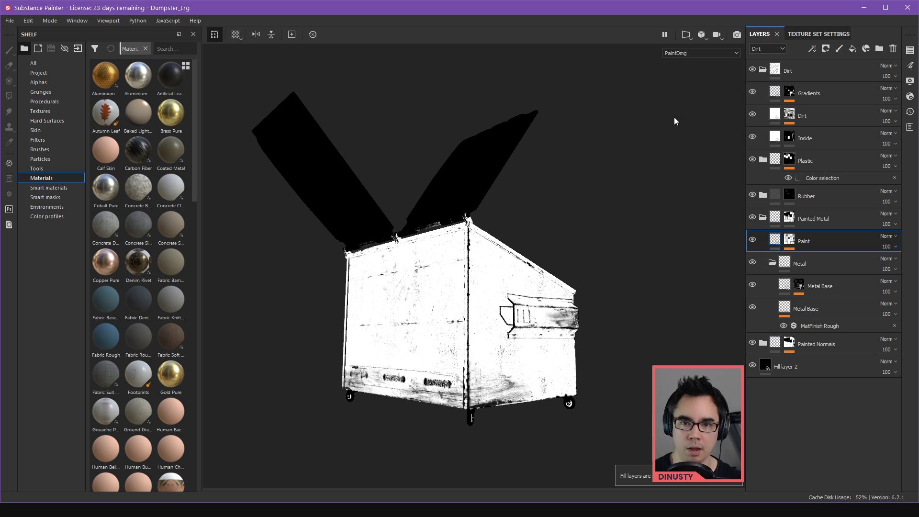
# - Open the texture export's output templates, review the 0 Empire Simple preset, and select the 0 Empire Packs preset
pyautogui.click(10, 21)
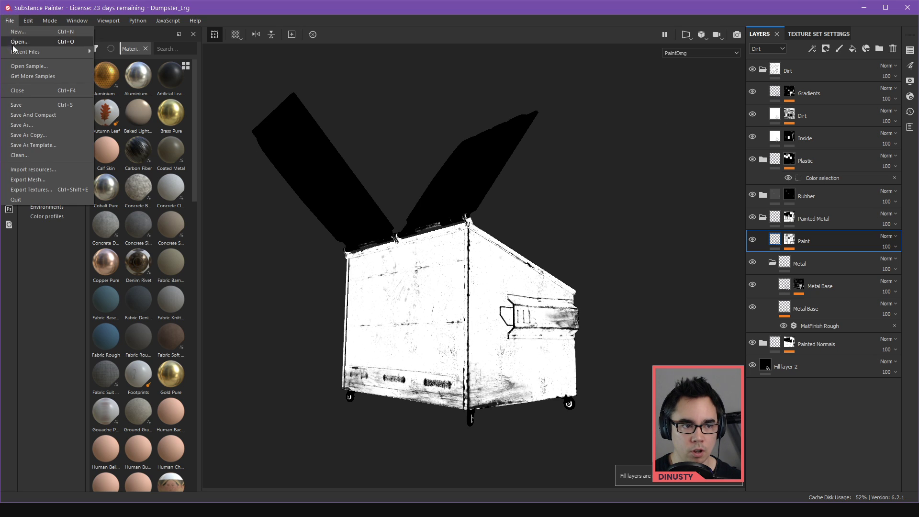
pyautogui.click(316, 262)
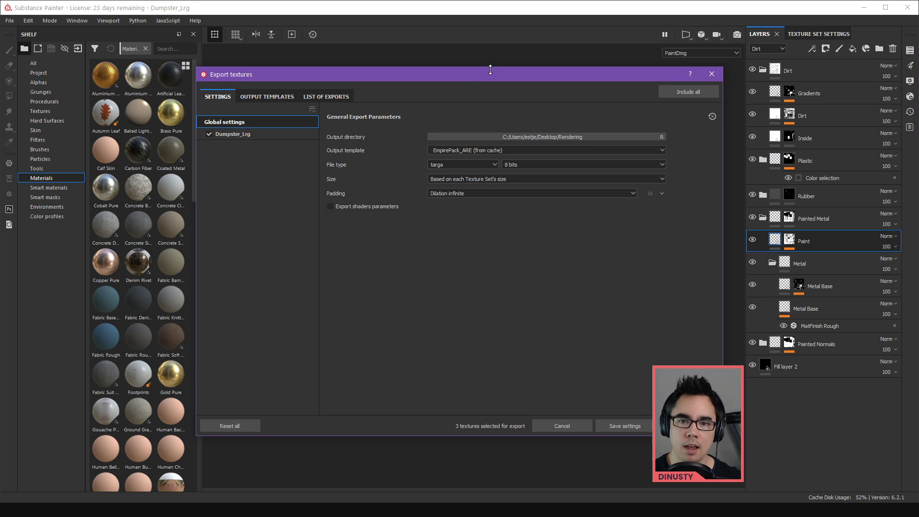
pyautogui.moveTo(490, 69); pyautogui.dragTo(491, 65)
pyautogui.moveTo(487, 70); pyautogui.dragTo(489, 67)
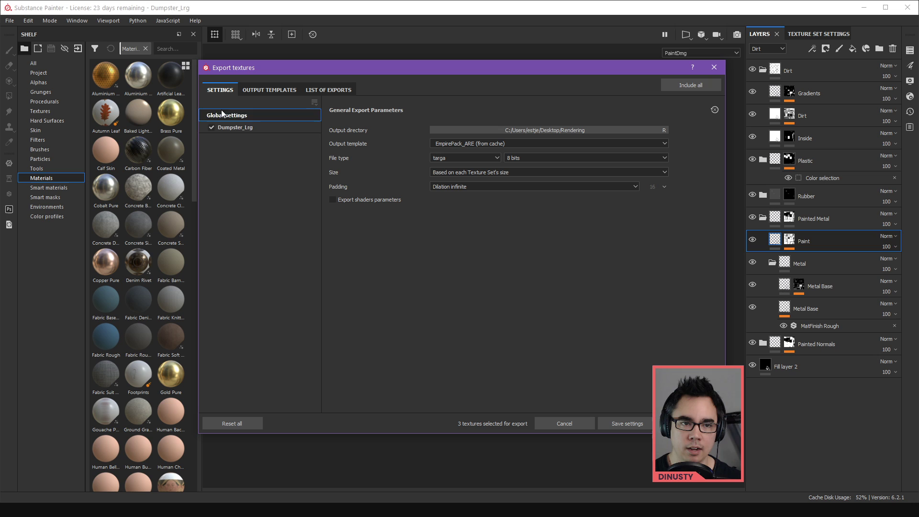
pyautogui.click(270, 90)
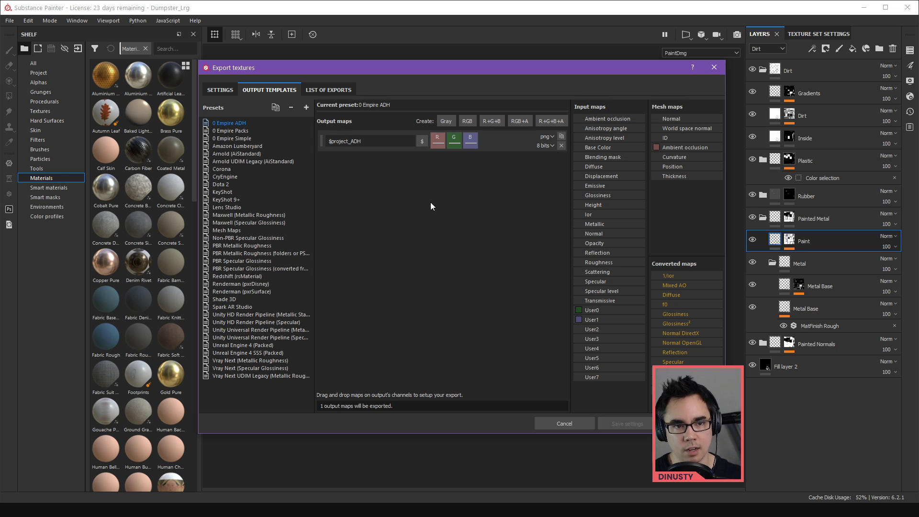
pyautogui.click(242, 136)
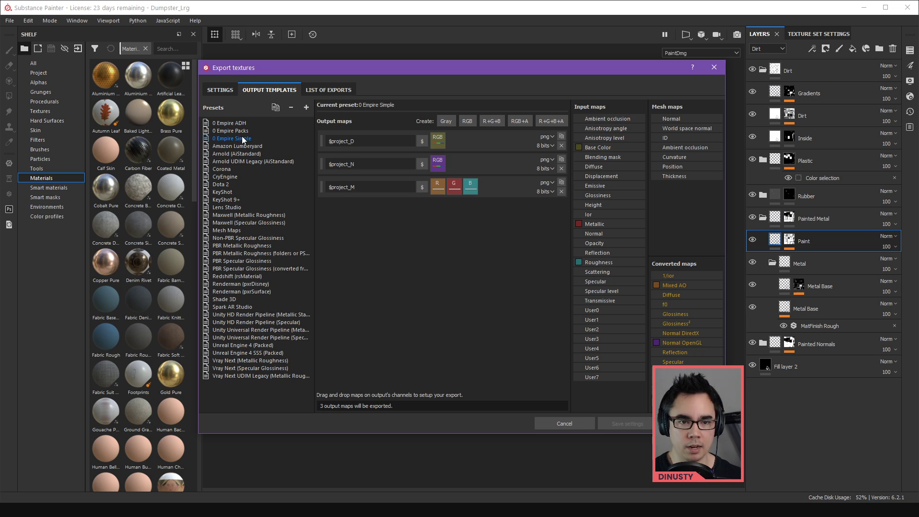
pyautogui.click(238, 129)
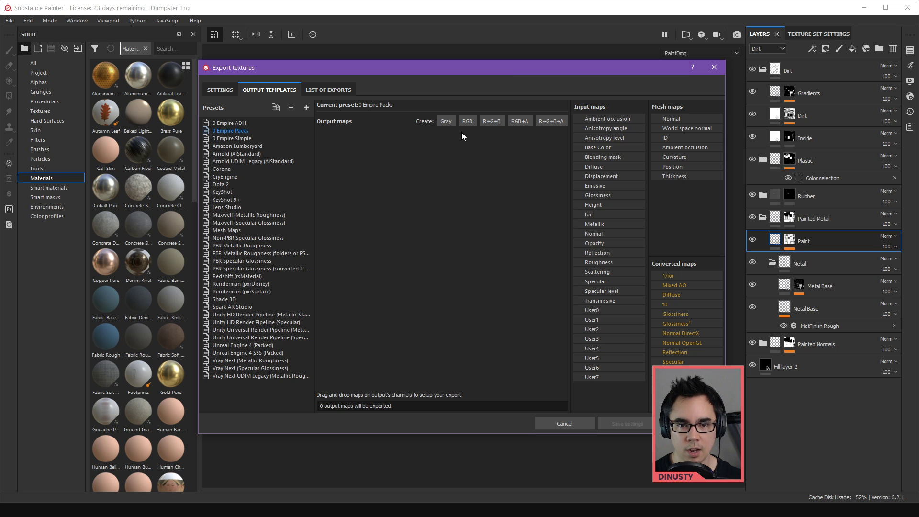
# - Add an R+G+B output map to the 0 Empire Packs preset and name it $project_Mask
pyautogui.click(493, 122)
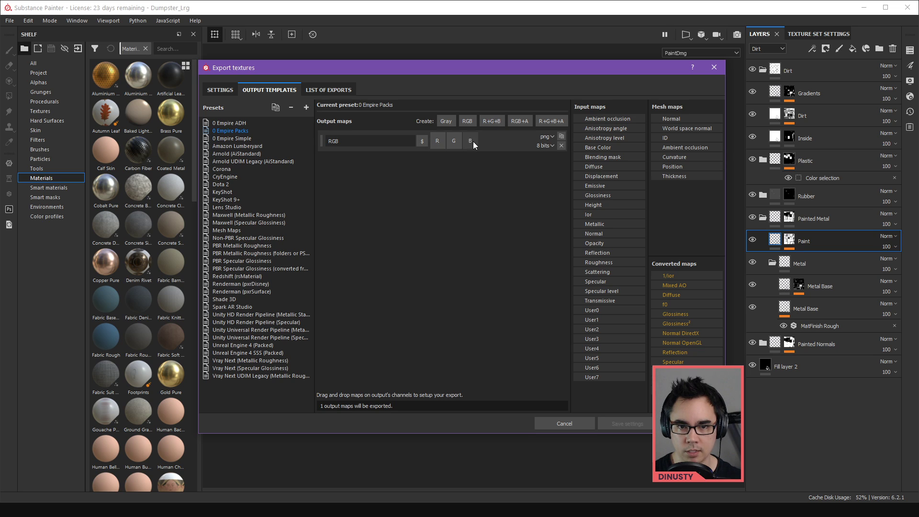
pyautogui.click(369, 140)
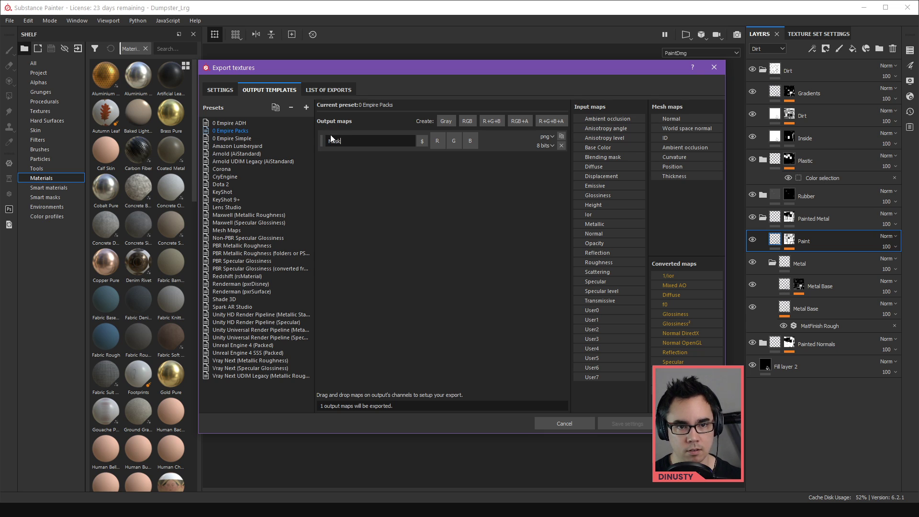
pyautogui.doubleClick(351, 136)
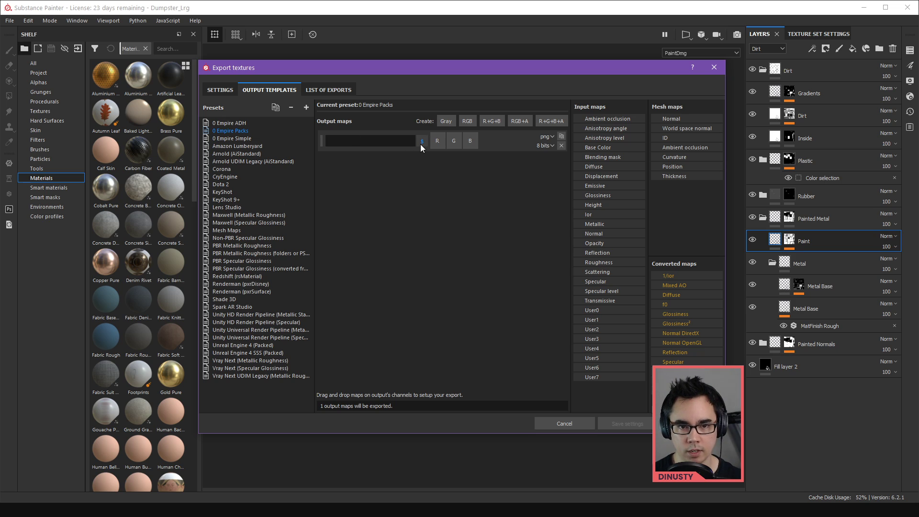
pyautogui.click(421, 142)
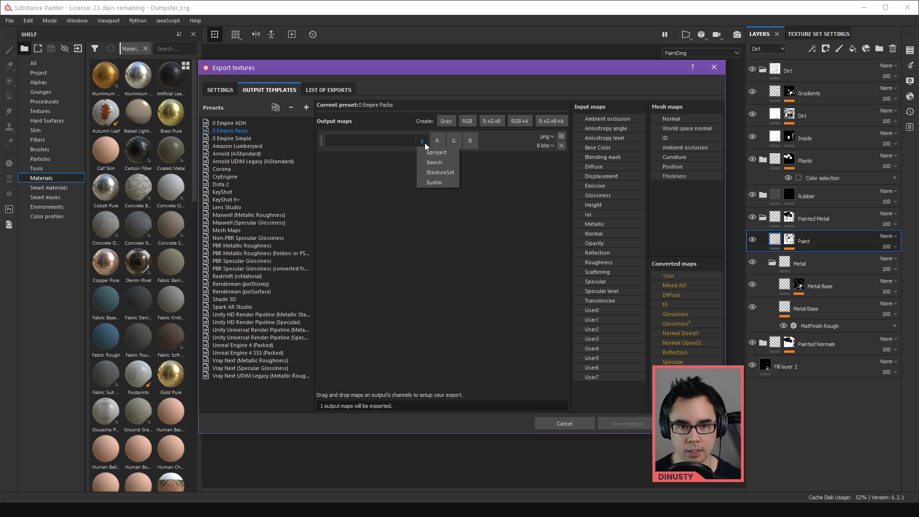
pyautogui.click(448, 152)
pyautogui.write('_Mask')
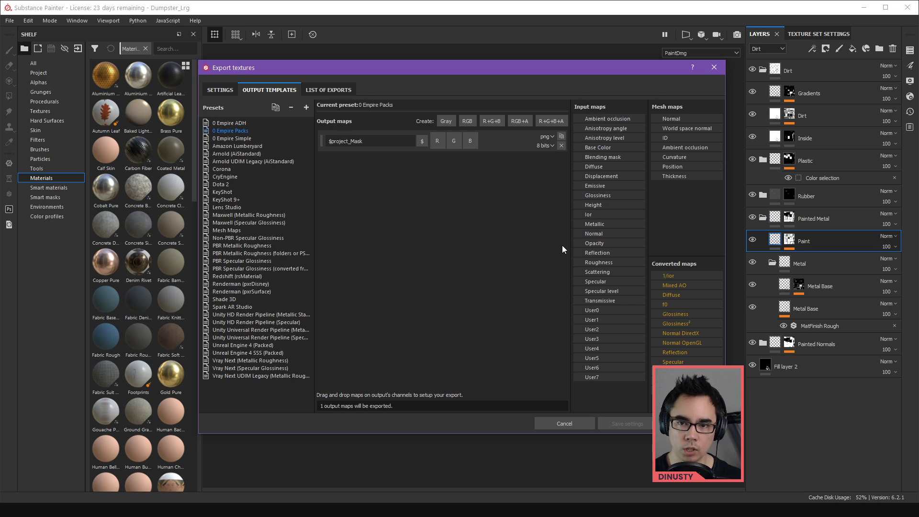
# - Close the texture export and check the Dirt and PaintDmg channels in the texture set settings
pyautogui.click(707, 69)
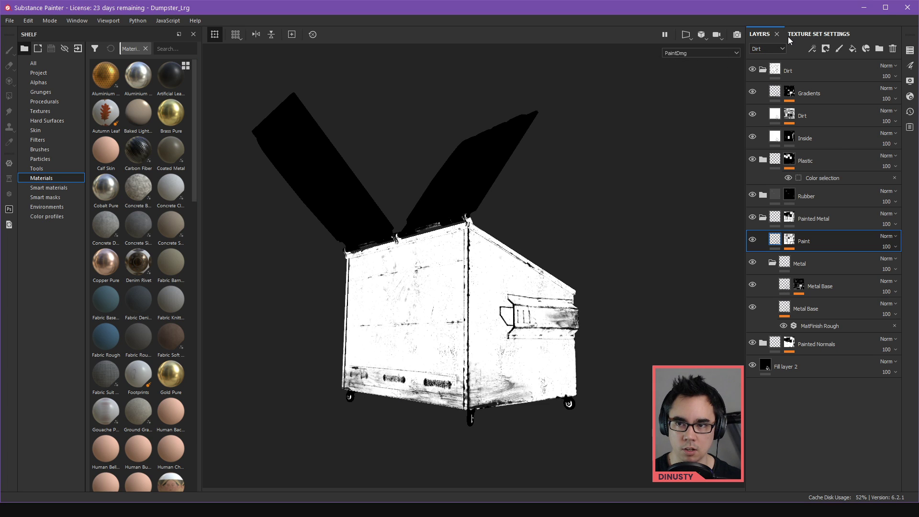
pyautogui.click(810, 35)
pyautogui.click(768, 220)
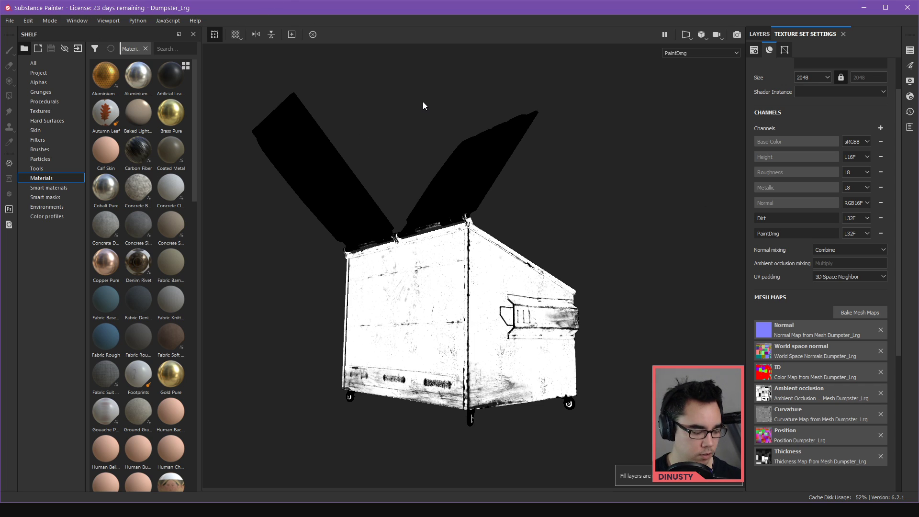
# - In the texture export's 0 Empire Packs preset, replace the RGB output map with an R+G+B map named $project_Mask
pyautogui.hotkey('ctrl', 'shift', 'e')
pyautogui.click(266, 97)
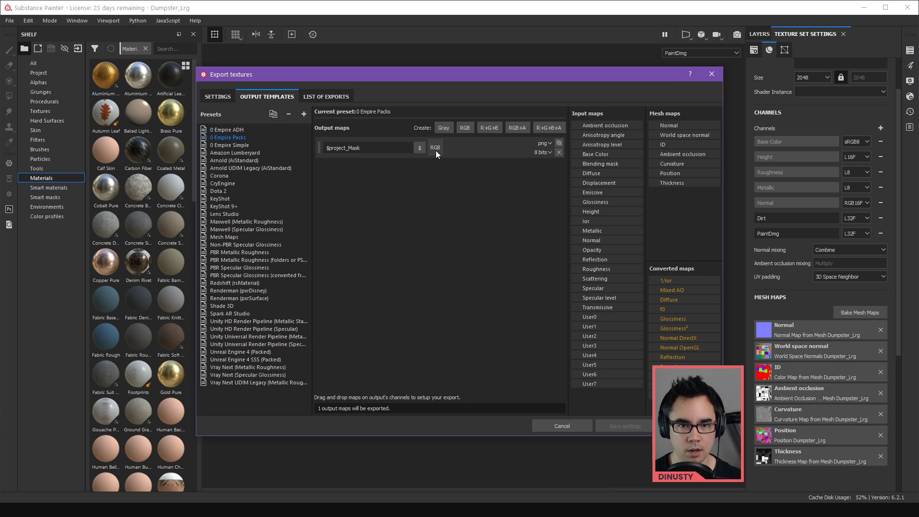
pyautogui.moveTo(382, 148); pyautogui.dragTo(325, 148)
pyautogui.hotkey('ctrl', 'c')
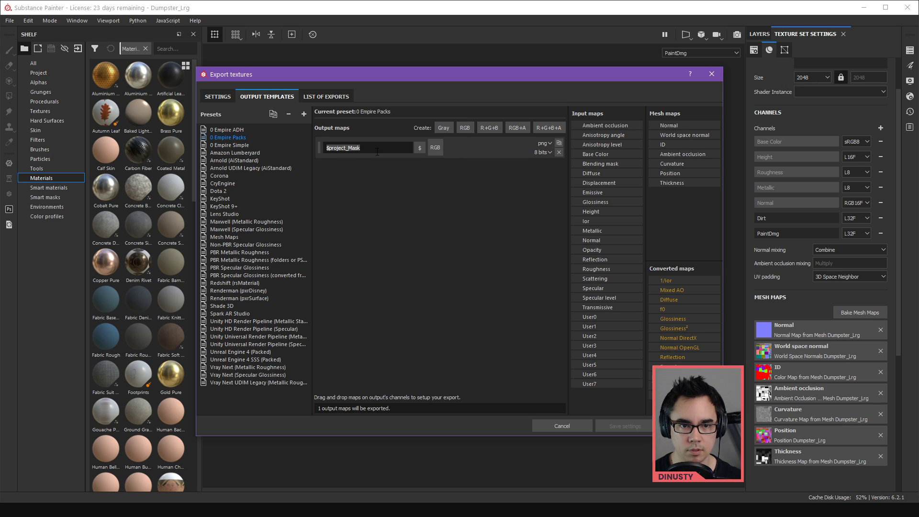
pyautogui.click(559, 152)
pyautogui.click(489, 128)
pyautogui.doubleClick(335, 147)
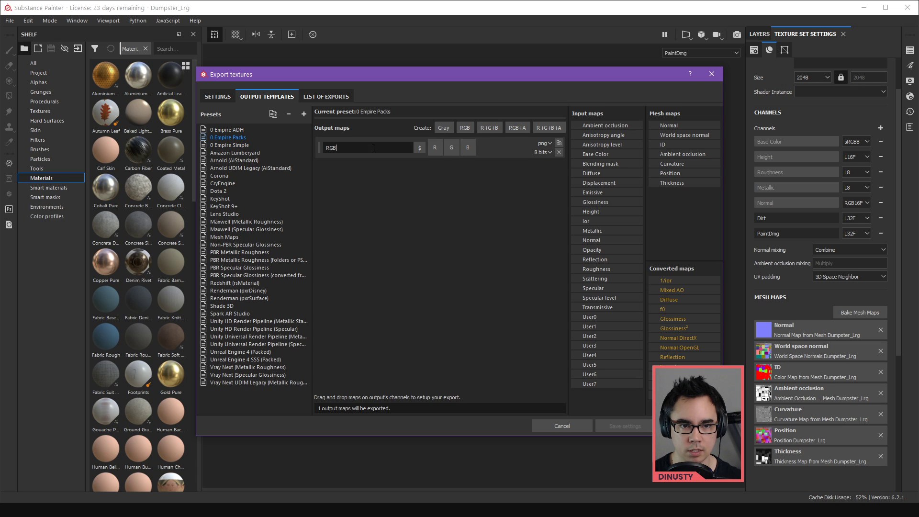
pyautogui.hotkey('ctrl', 'v')
pyautogui.click(406, 199)
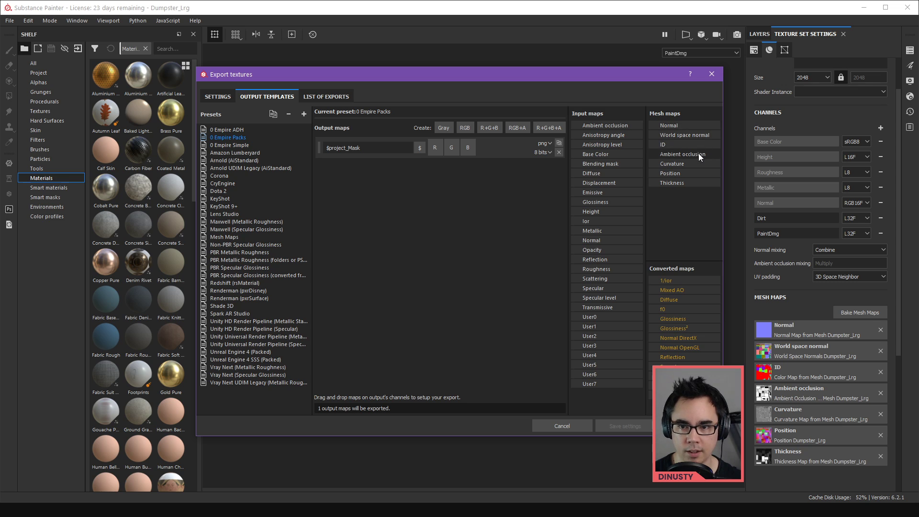
# - Assign the gray channels of the Ambient occlusion mesh map, User0 and User1 to $project_Mask's R, G and B respectively
pyautogui.moveTo(688, 155); pyautogui.dragTo(441, 149)
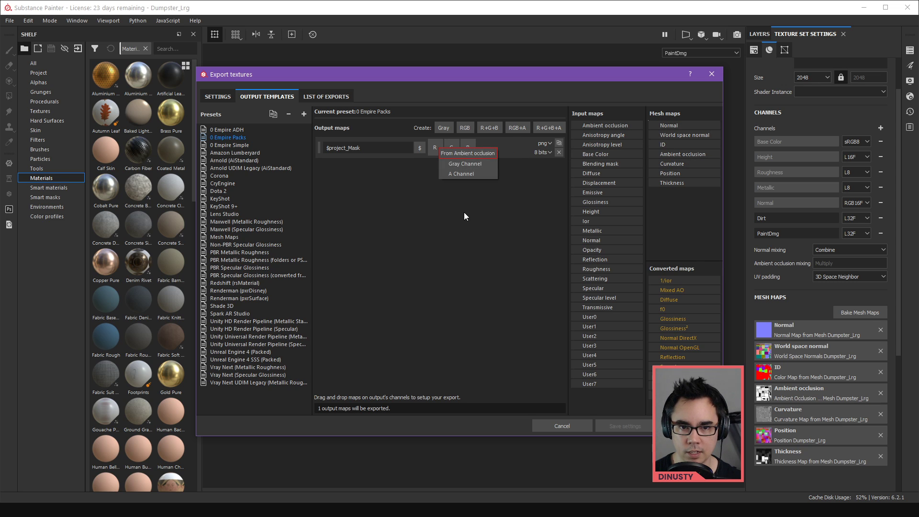
pyautogui.click(462, 166)
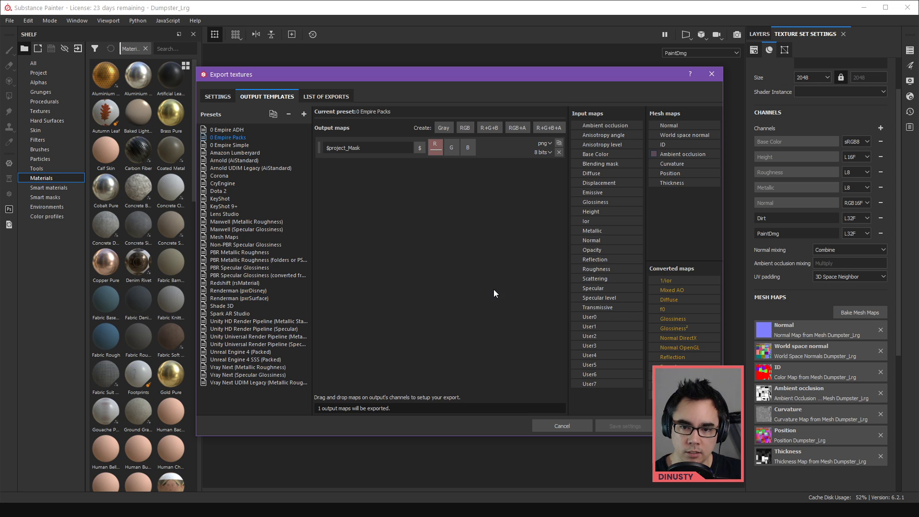
pyautogui.moveTo(588, 317); pyautogui.dragTo(450, 145)
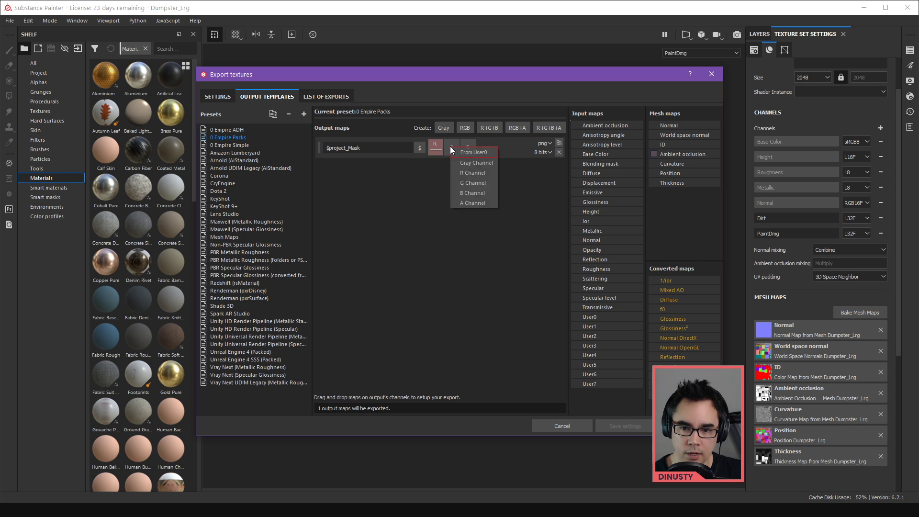
pyautogui.click(464, 166)
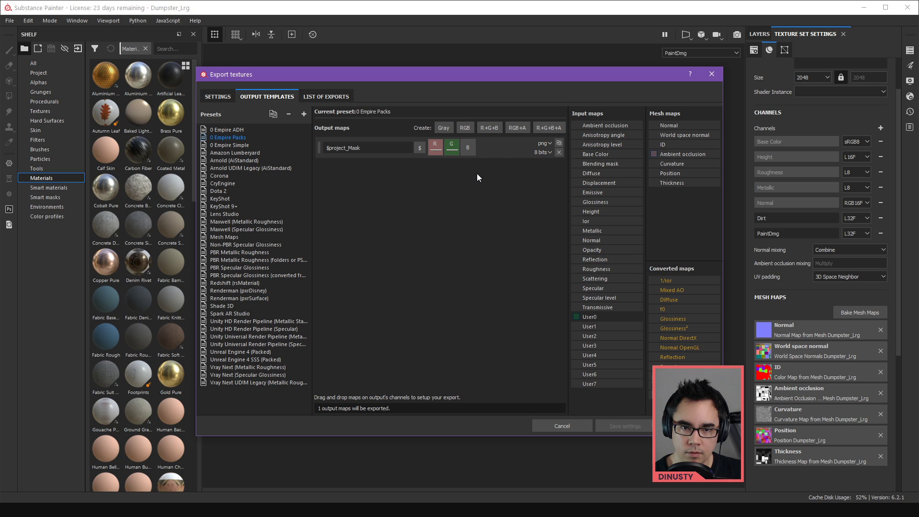
pyautogui.moveTo(588, 325); pyautogui.dragTo(467, 146)
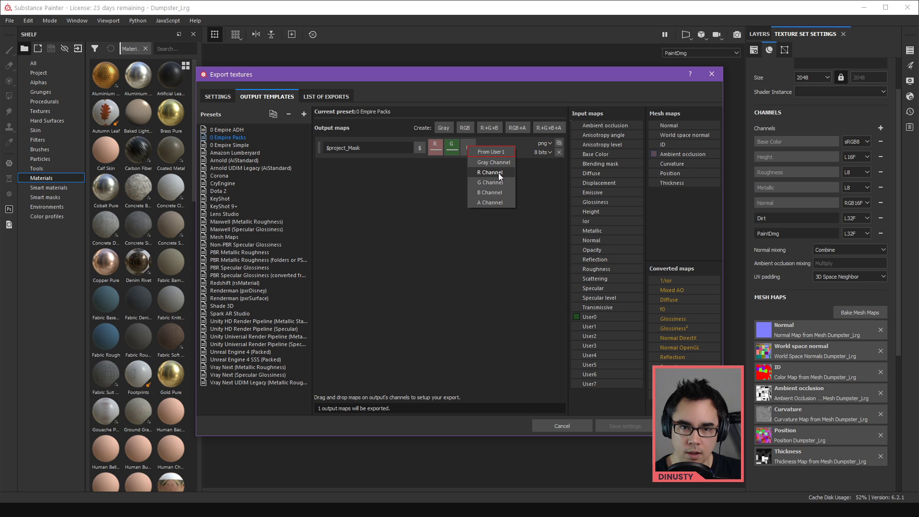
pyautogui.click(506, 164)
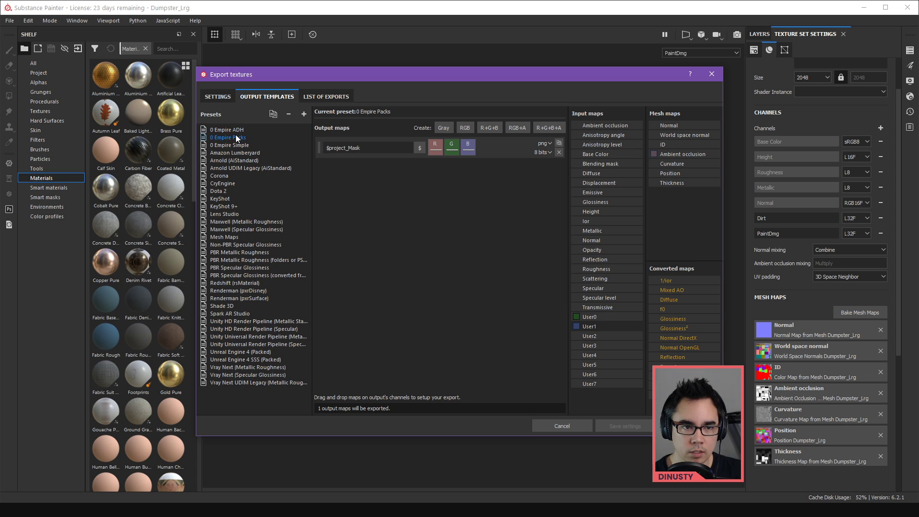
# - Set the global output template to 0 Empire Packs and export the texture
pyautogui.click(214, 96)
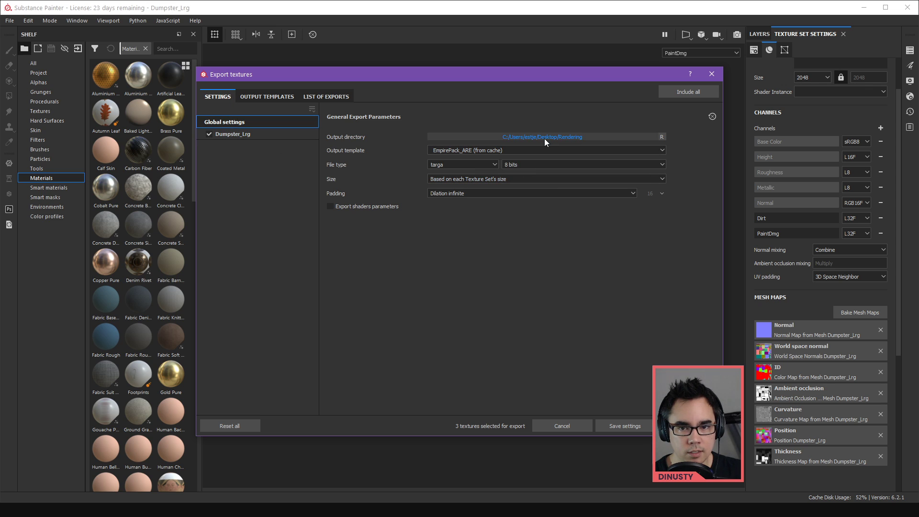
pyautogui.click(469, 151)
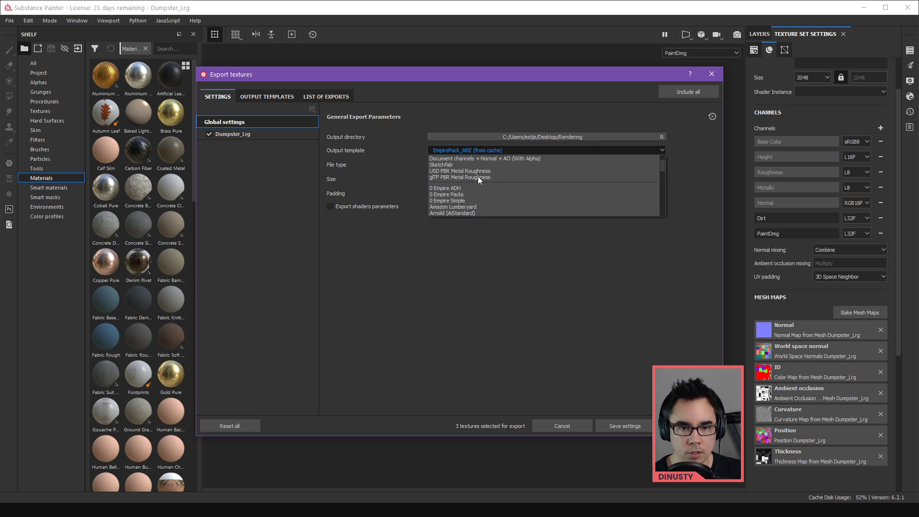
pyautogui.click(474, 212)
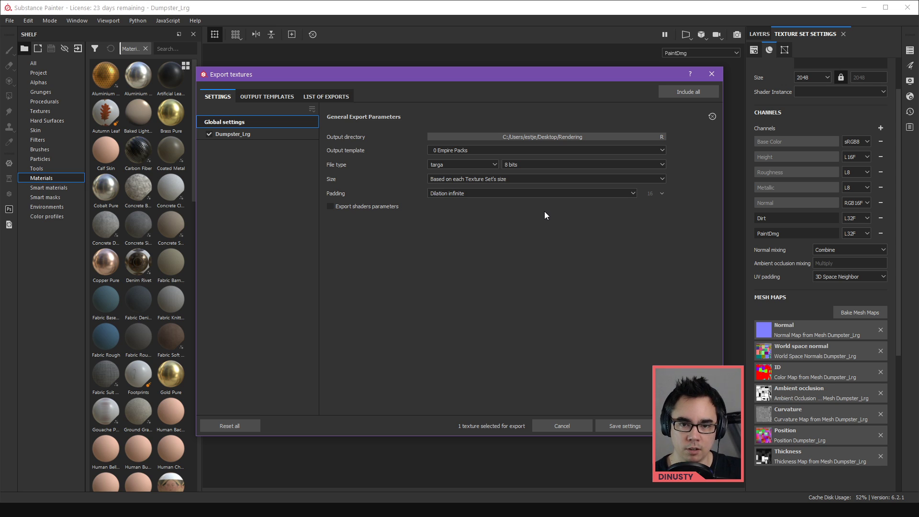
pyautogui.click(684, 426)
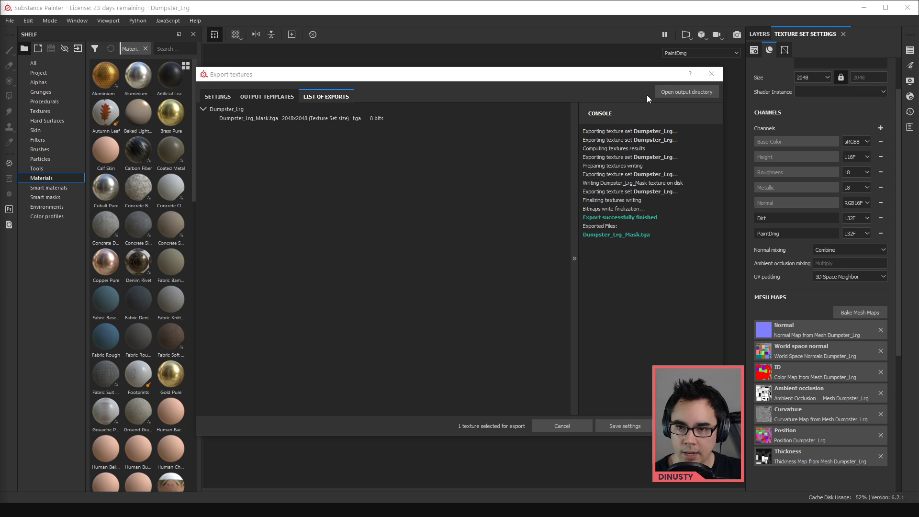
# - Open the export's output directory and load the exported Dumpster_Lrg_Mask.tga into Photoshop
pyautogui.click(694, 93)
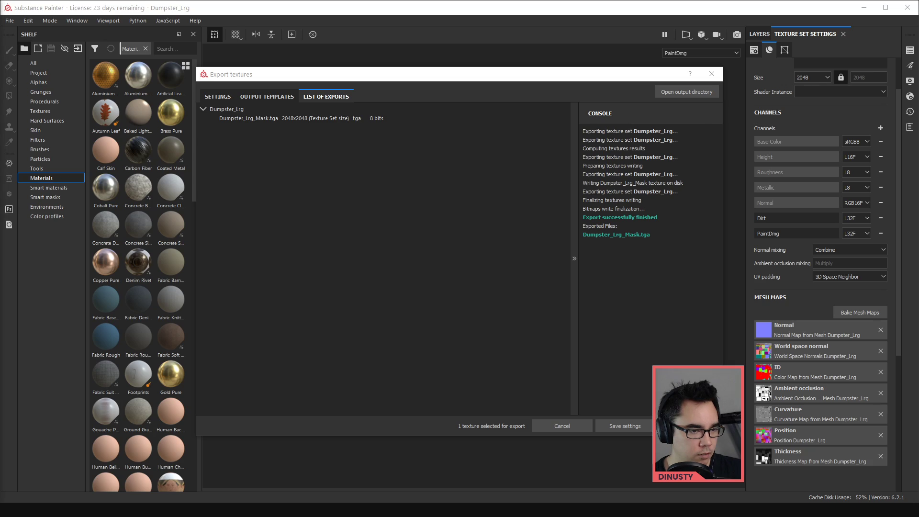
pyautogui.hotkey('alt', 'Tab')
pyautogui.moveTo(0, 132); pyautogui.dragTo(154, 131)
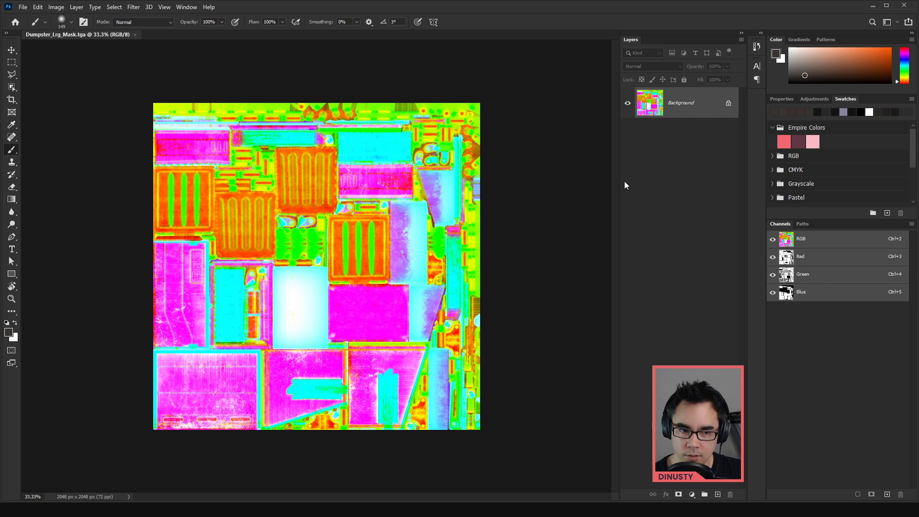
# - Examine the mask texture's Red, Green and Blue channels one by one, ending on the RGB composite
pyautogui.click(814, 260)
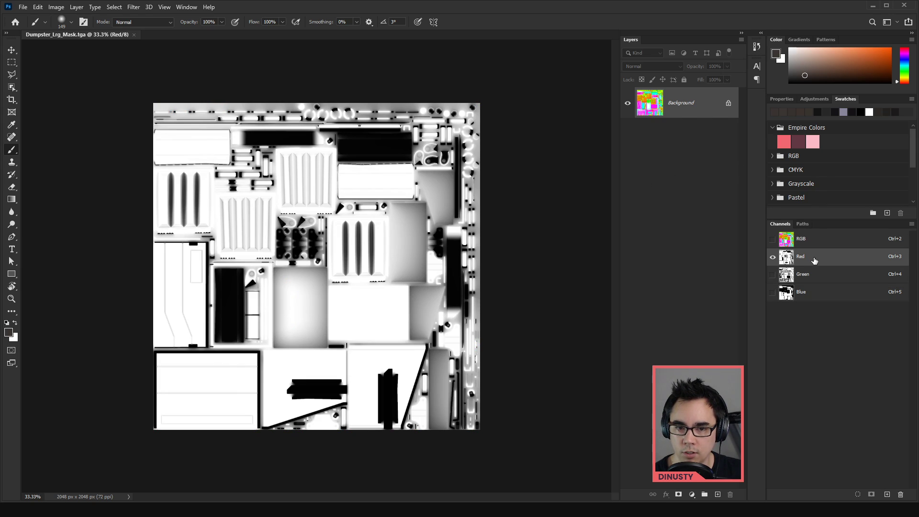
pyautogui.click(821, 275)
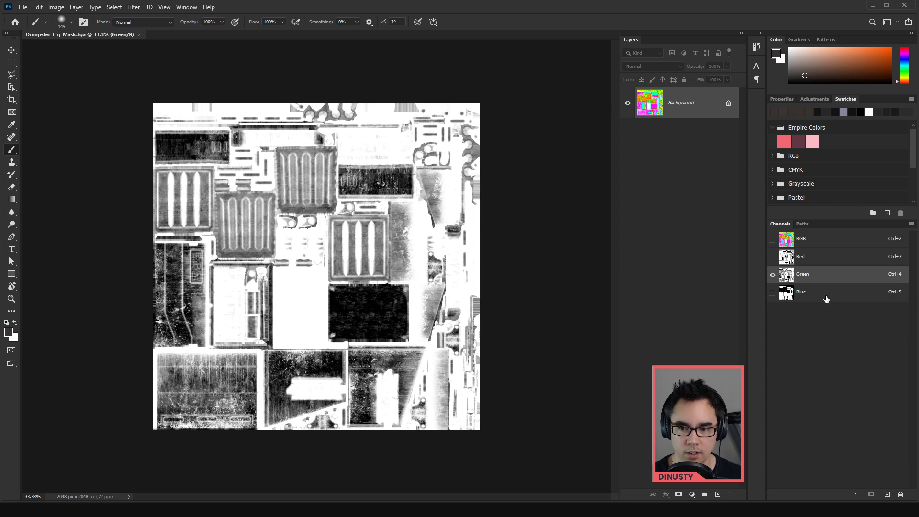
pyautogui.click(826, 297)
pyautogui.hotkey('ctrl', '+')
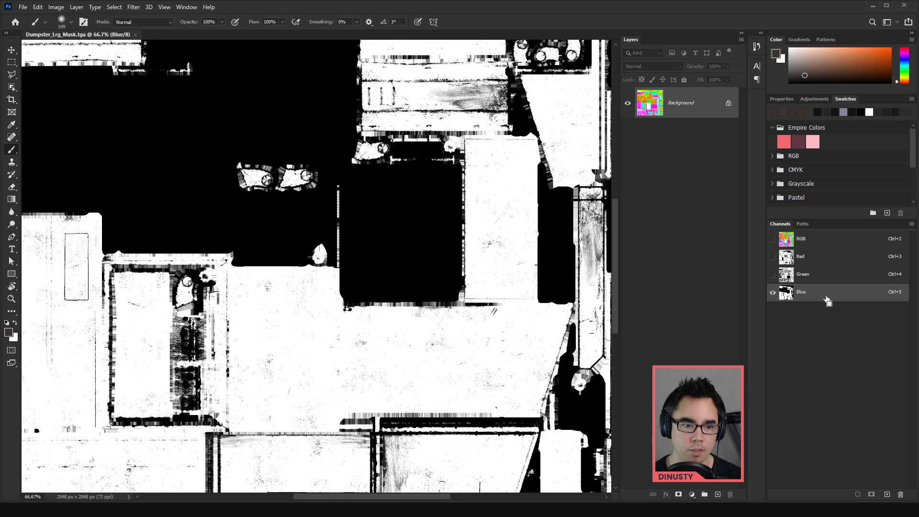
pyautogui.hotkey('ctrl', '-')
pyautogui.click(825, 242)
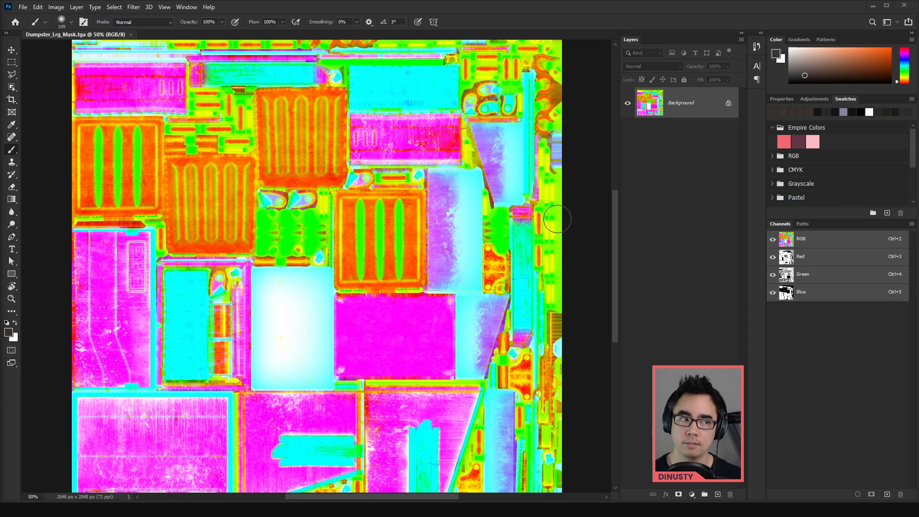
# - Switch back to Substance Painter and show the export's output templates
pyautogui.hotkey('alt', 'Tab')
pyautogui.click(268, 97)
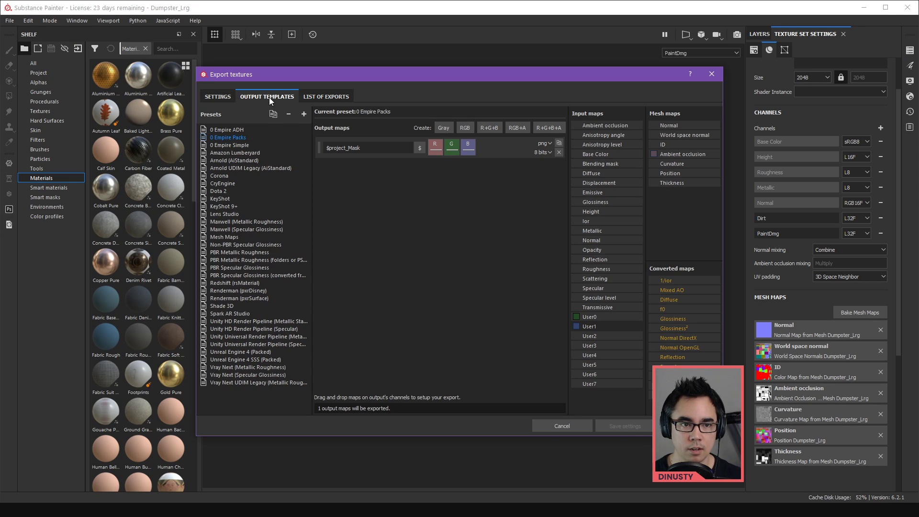